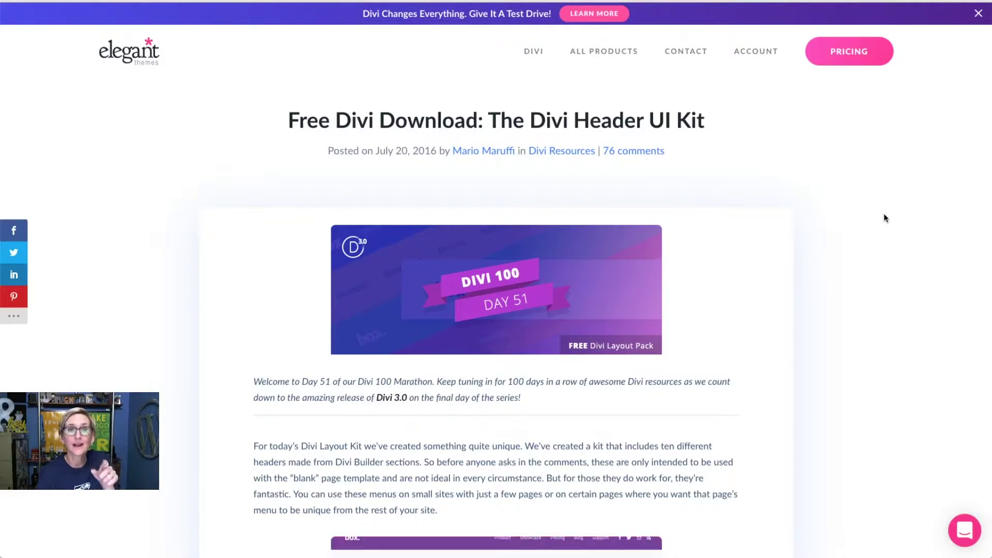
# Scroll the Elegant Themes post to the Subscribe To Download form for the Divi Header UI Kit
pyautogui.scroll(-5, 885, 217)
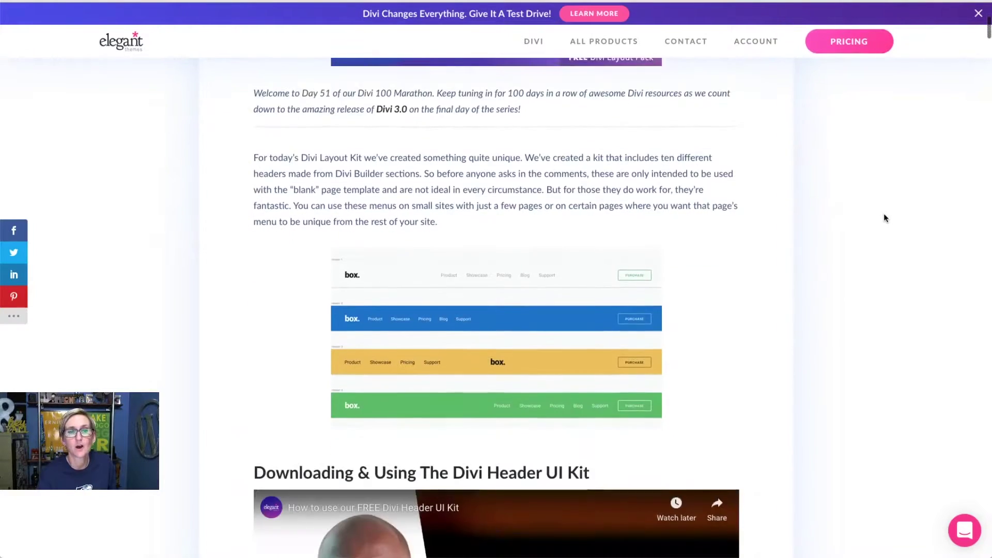
pyautogui.scroll(-7, 885, 218)
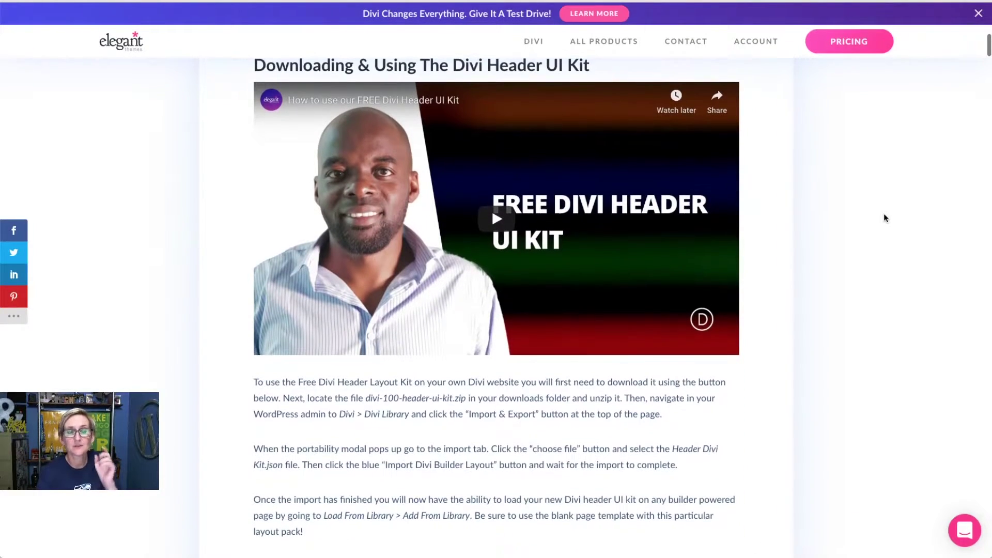
pyautogui.scroll(-13, 886, 217)
pyautogui.scroll(-1, 885, 217)
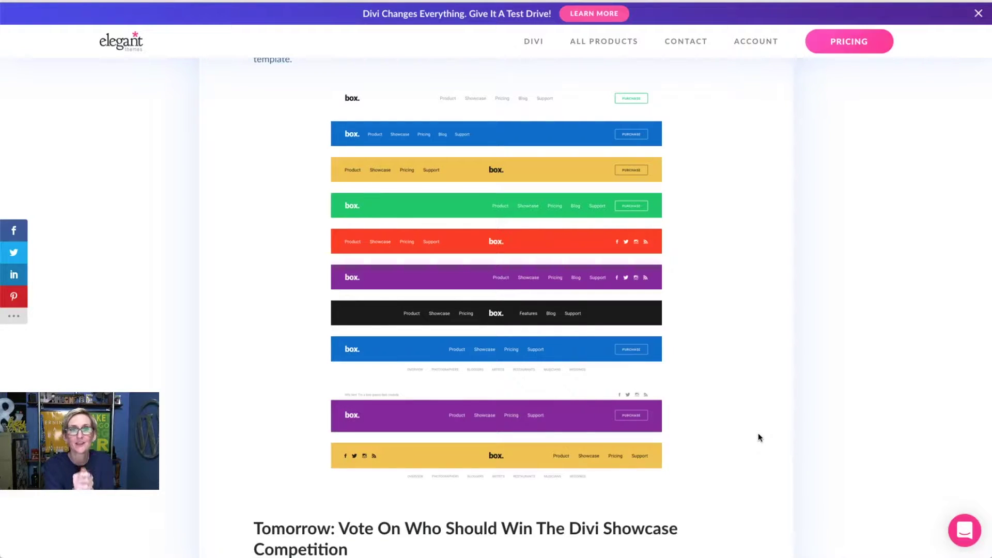
pyautogui.scroll(6, 758, 434)
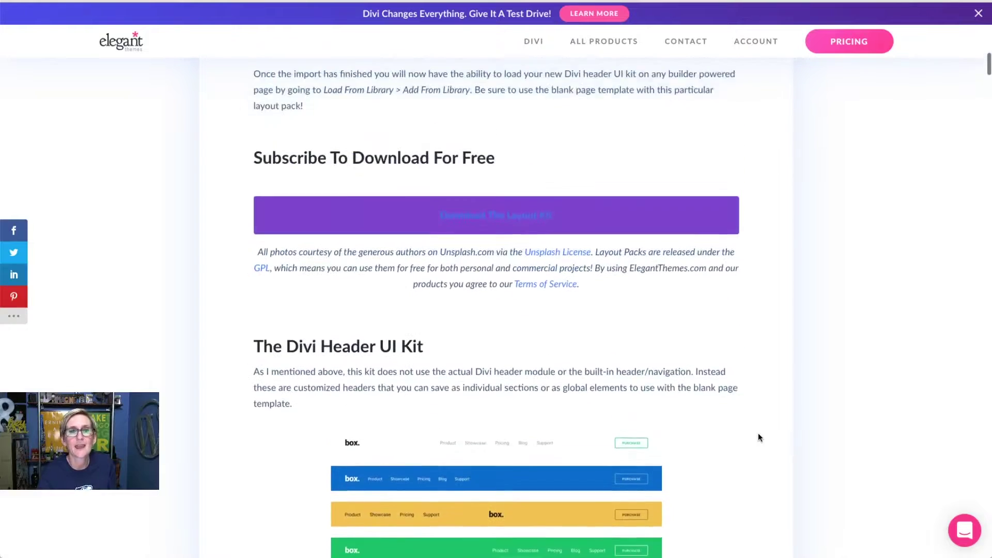
pyautogui.scroll(2, 758, 433)
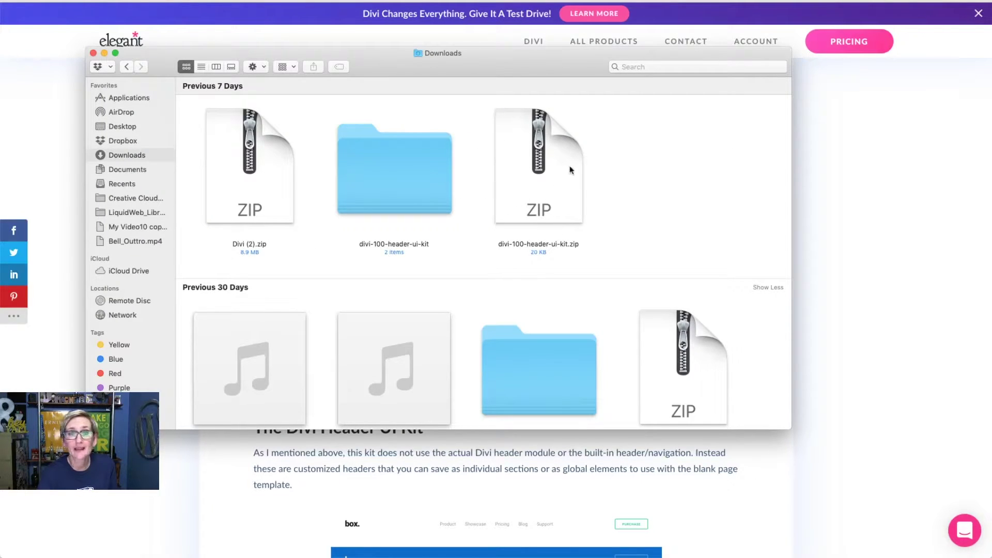
# Confirm the unzipped divi-100-header-ui-kit folder contains Header Divi Kit.json, then close Finder
pyautogui.click(552, 185)
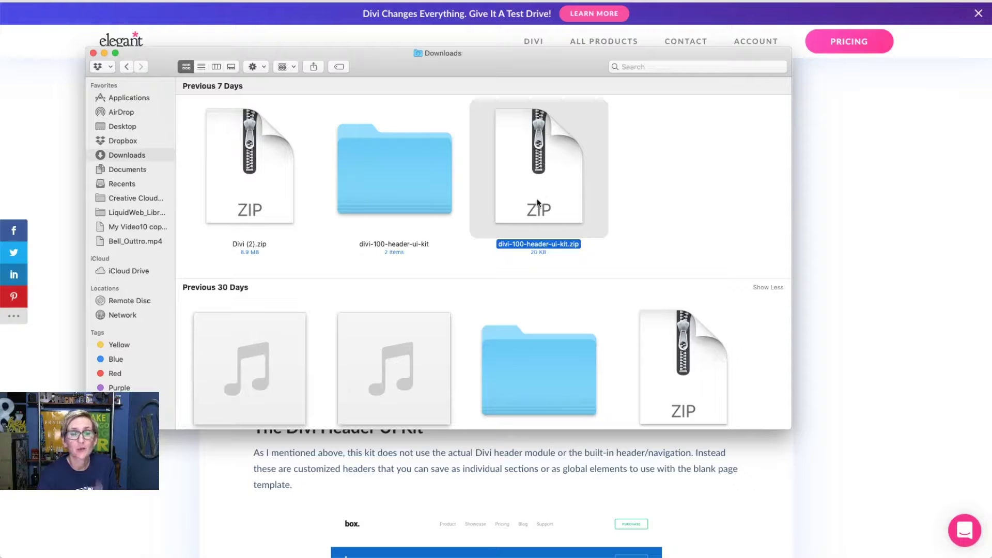
pyautogui.doubleClick(433, 185)
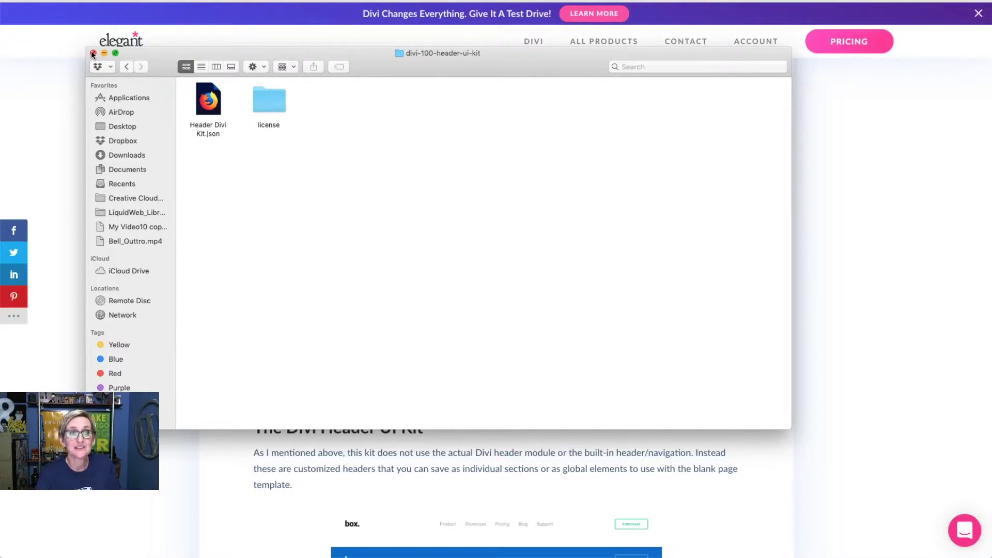
pyautogui.press('super+w')
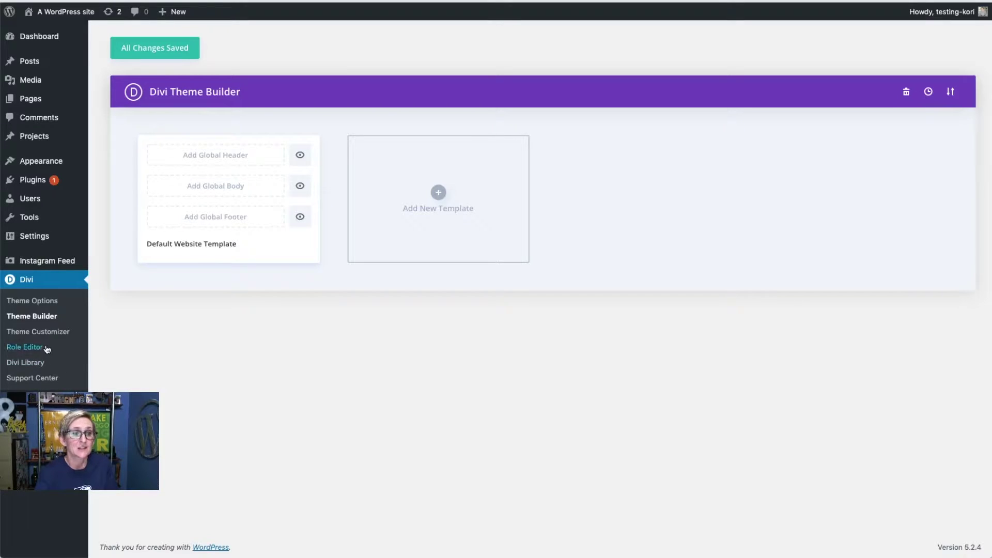
# Import Header Divi Kit.json from Downloads/divi-100-header-ui-kit through the Divi Library's Import & Export
pyautogui.click(37, 366)
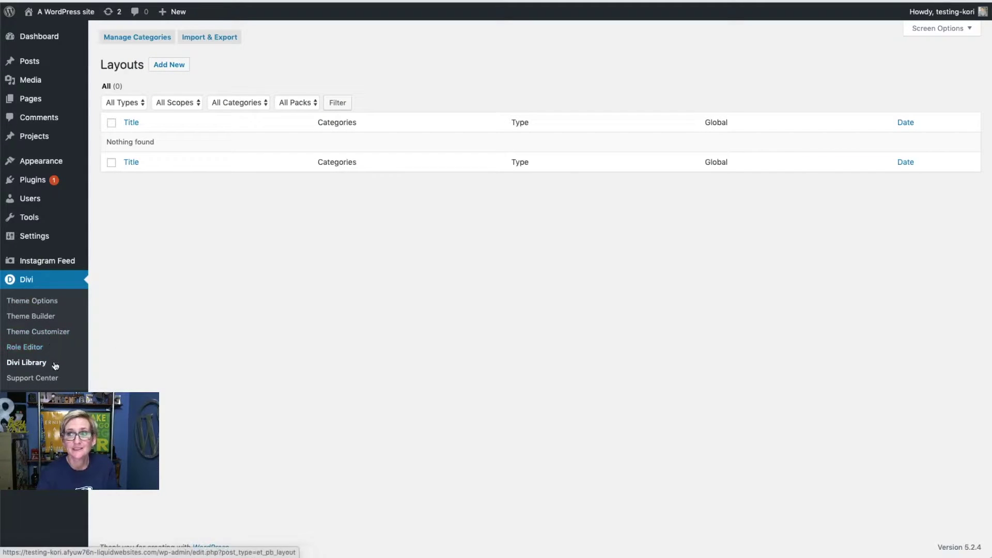
pyautogui.click(207, 38)
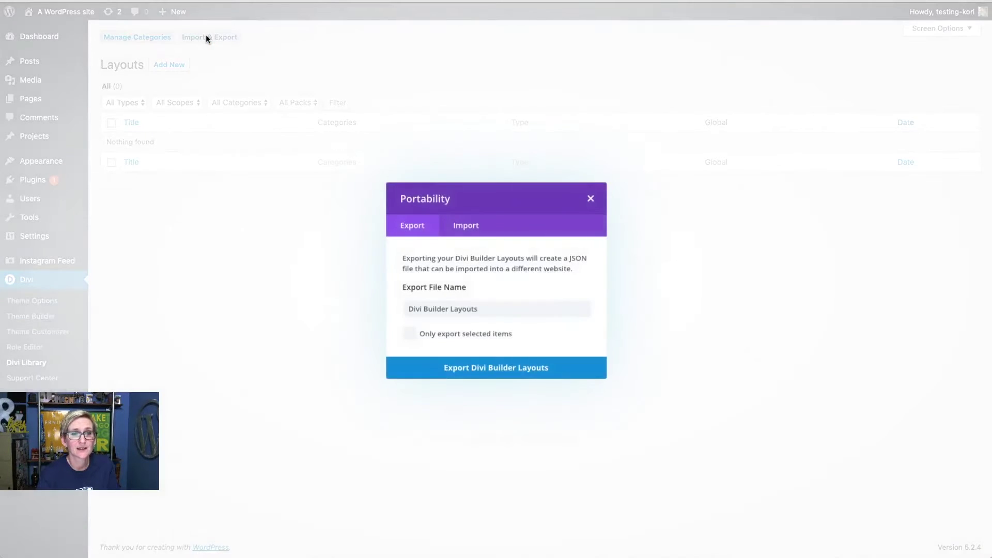
pyautogui.click(467, 228)
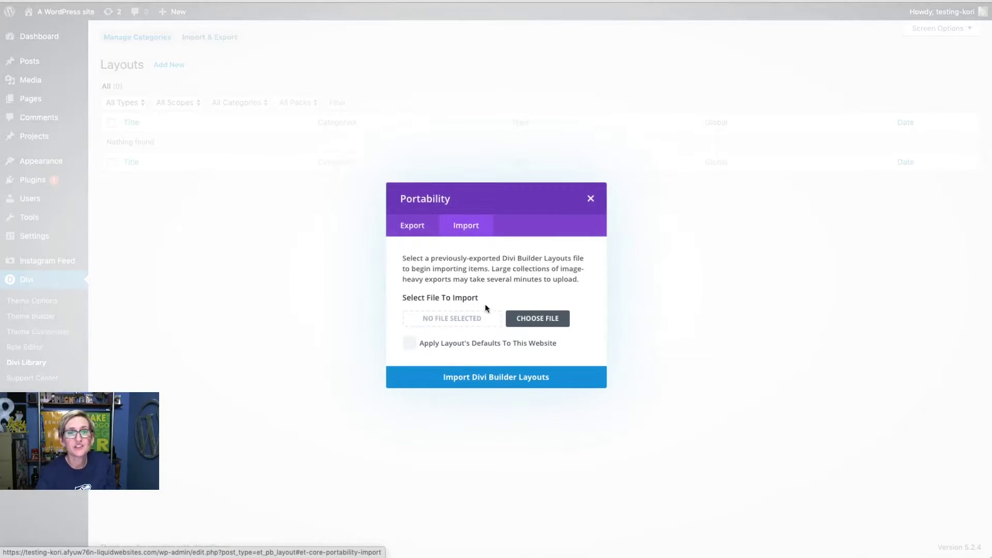
pyautogui.click(539, 323)
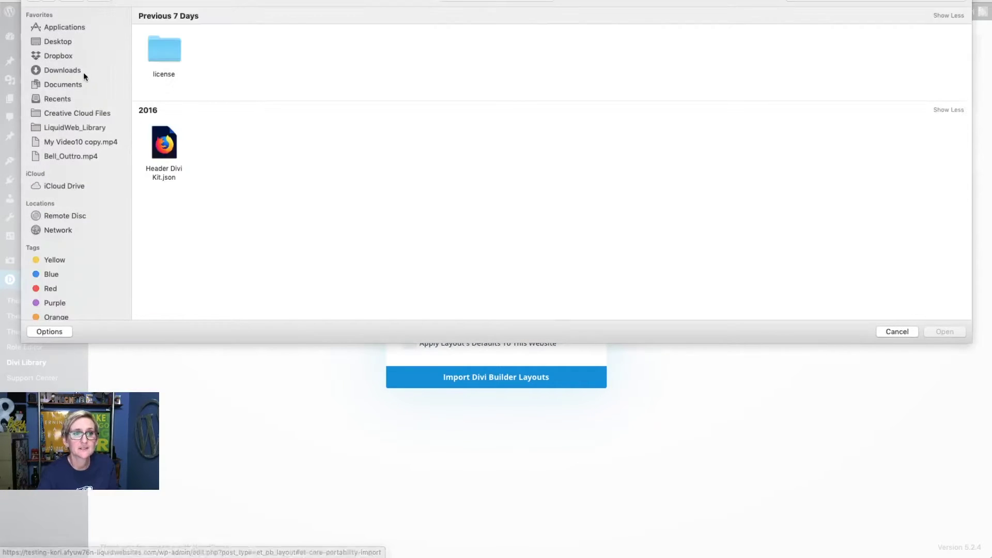
pyautogui.click(69, 71)
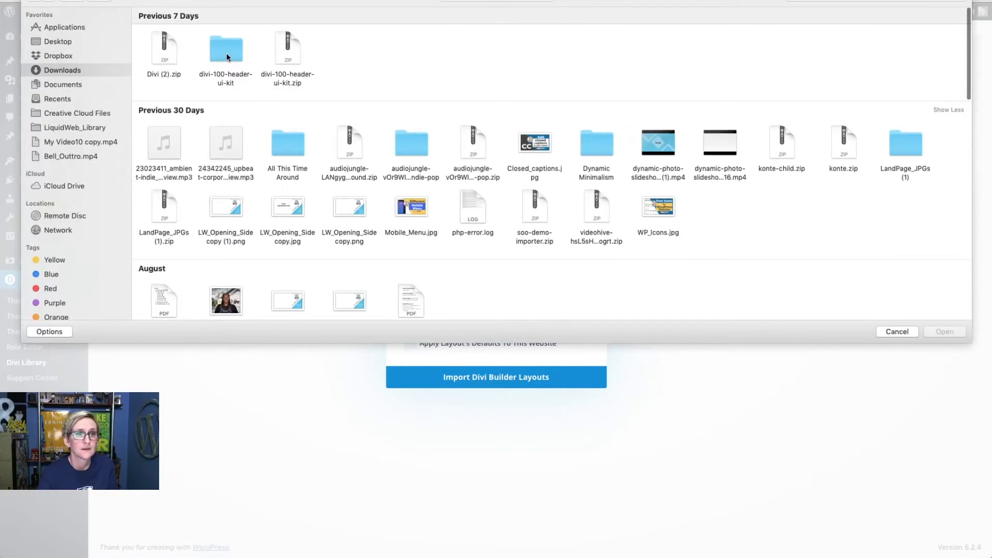
pyautogui.doubleClick(227, 57)
pyautogui.doubleClick(163, 147)
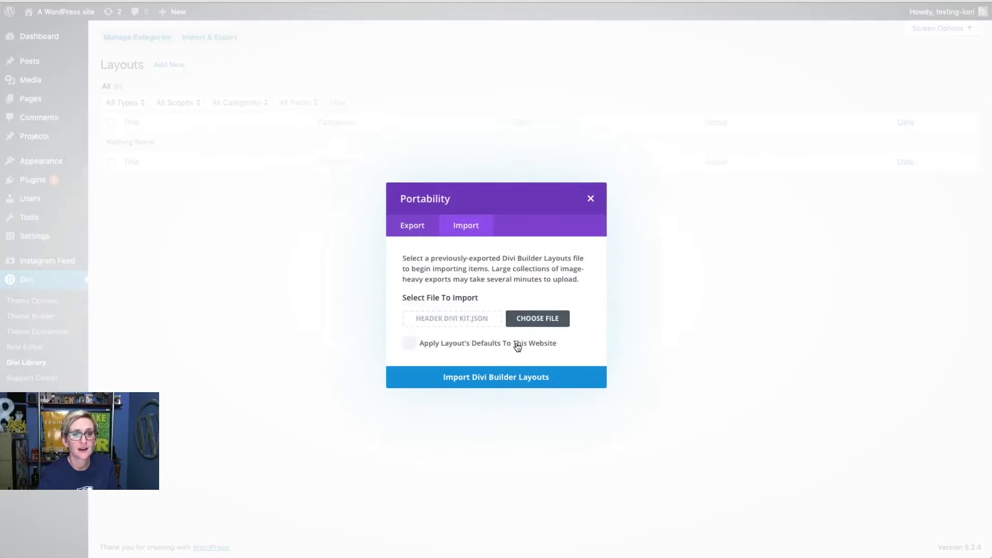
pyautogui.click(510, 378)
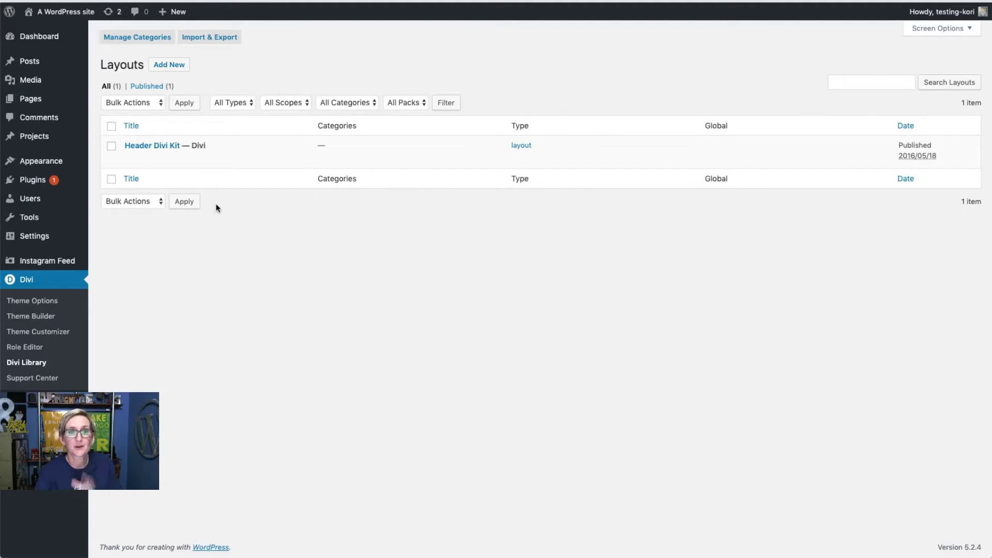
# In Theme Builder, add the saved Header Divi Kit layout as the Default Website Template's global header
pyautogui.click(55, 320)
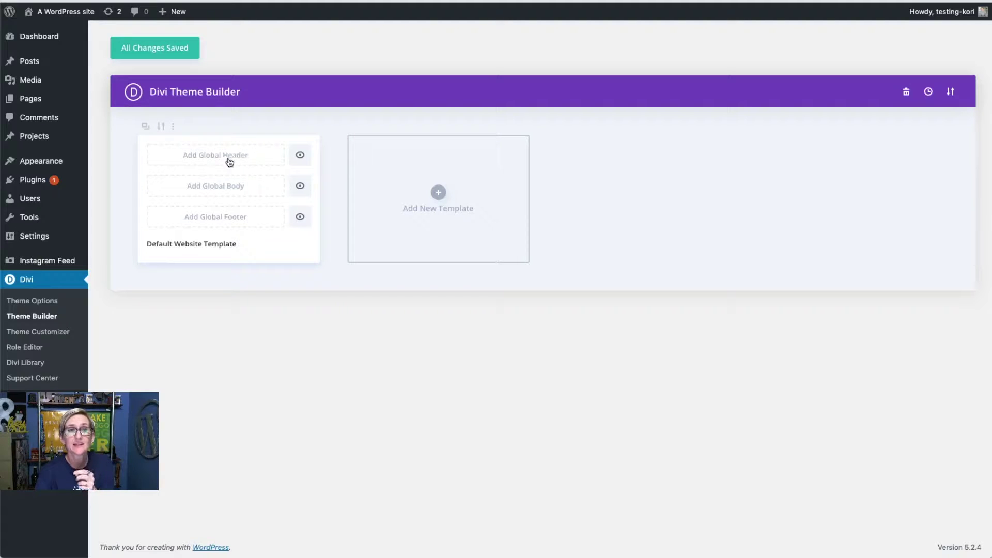
pyautogui.click(244, 160)
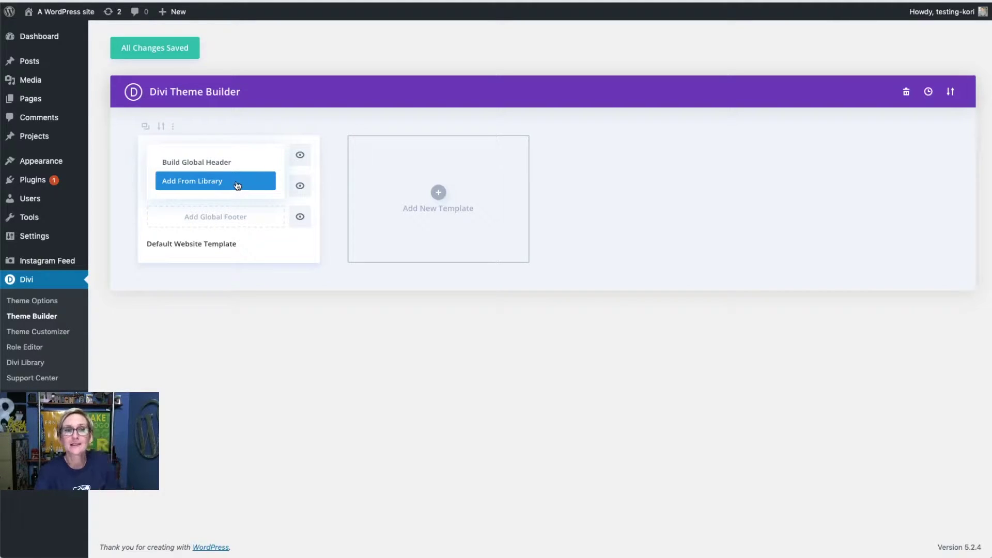
pyautogui.click(236, 184)
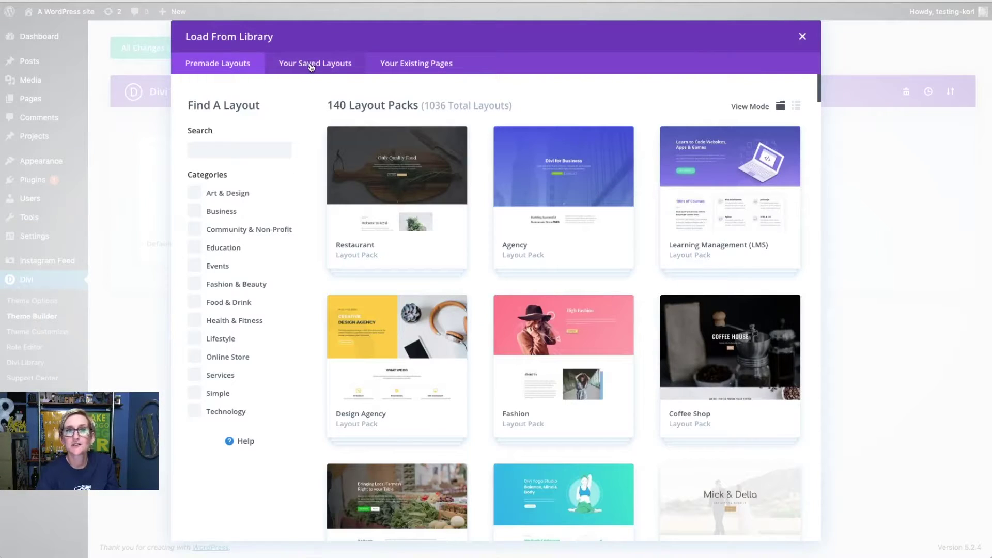
pyautogui.click(312, 66)
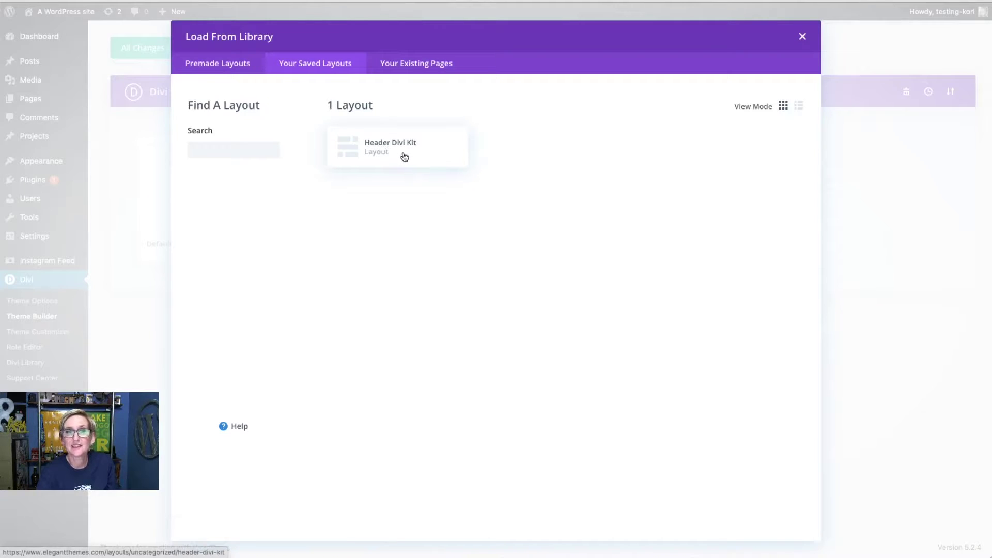
pyautogui.click(404, 157)
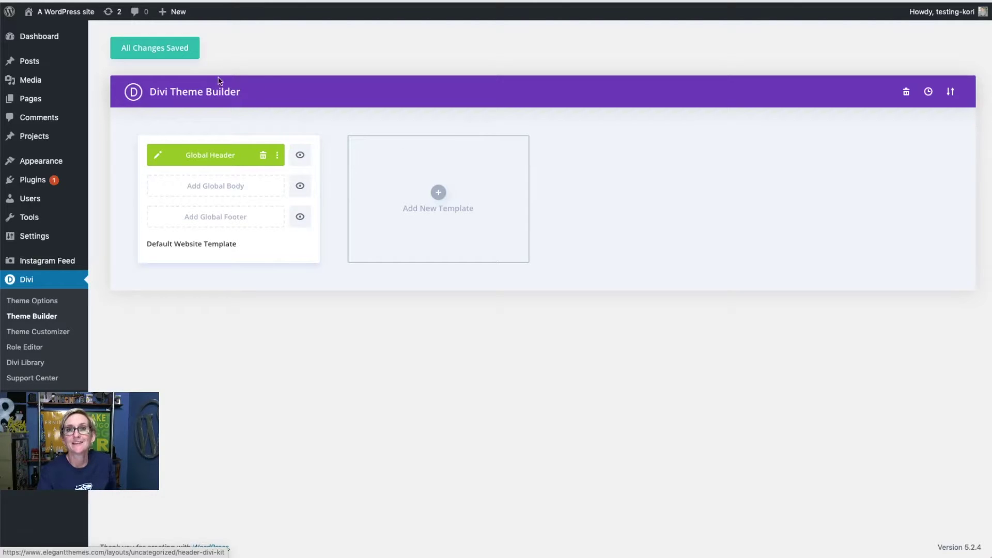
# Edit the global header and delete the purple header section, keeping the blue Purchase header
pyautogui.click(159, 156)
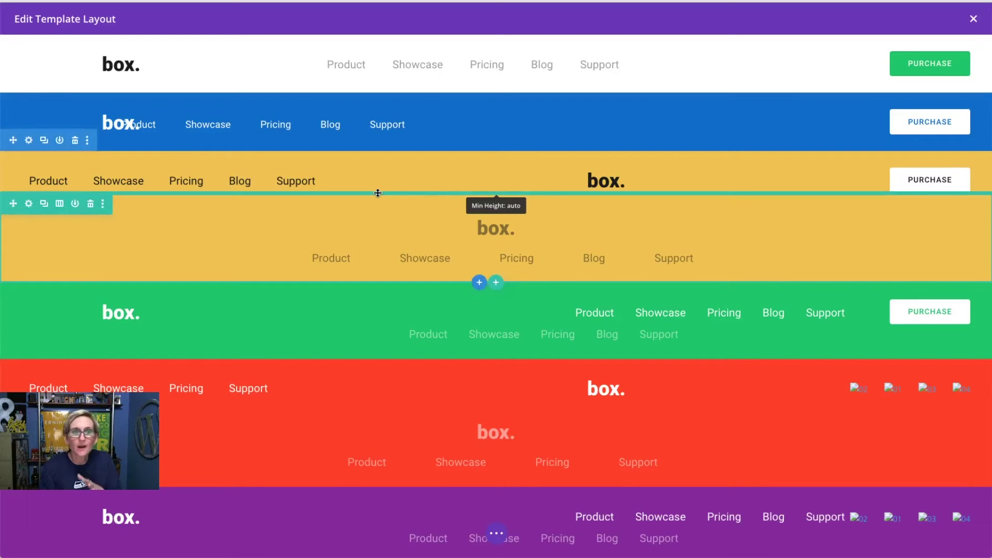
pyautogui.scroll(-5, 377, 193)
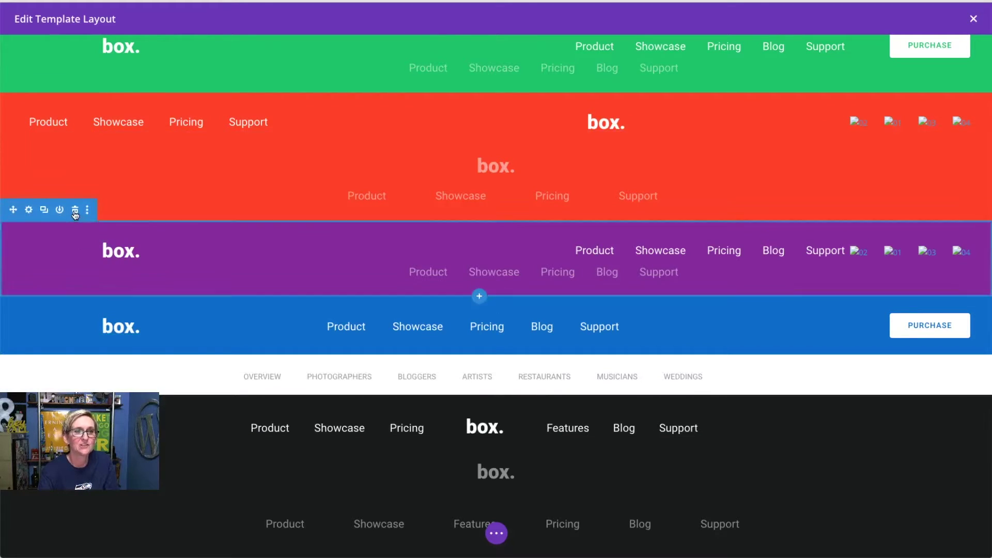
pyautogui.click(75, 210)
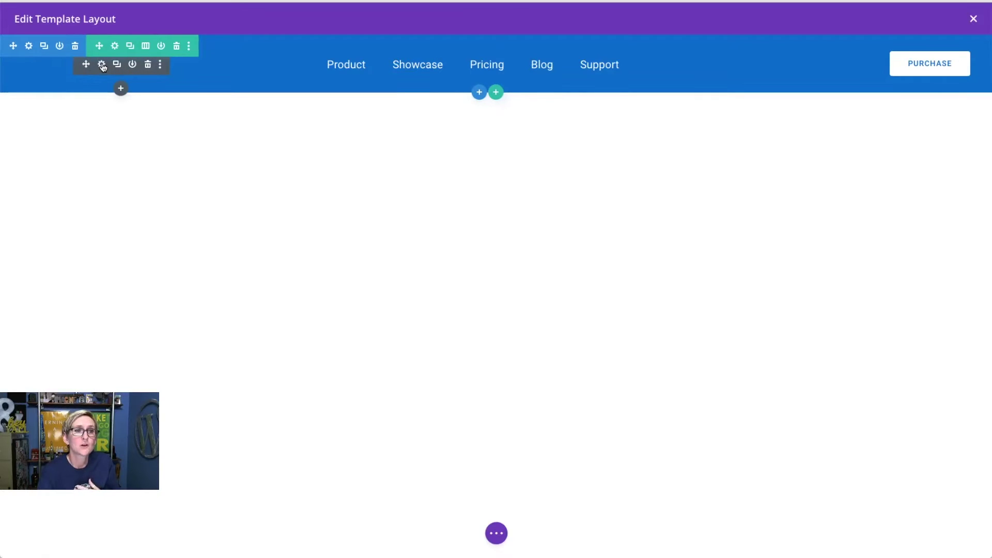
# Inspect the 'box.' logo text module, then delete the old logo from the header
pyautogui.click(102, 65)
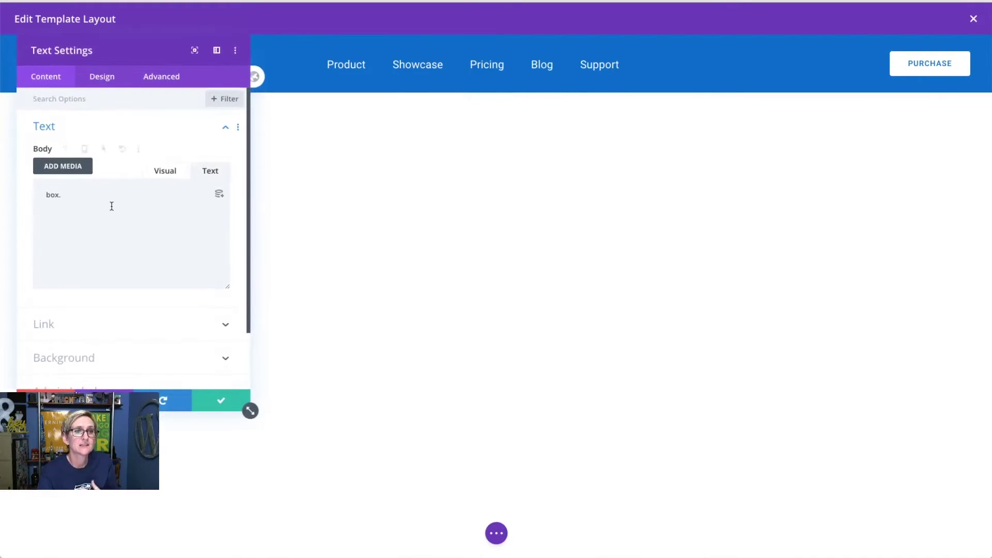
pyautogui.tripleClick(112, 202)
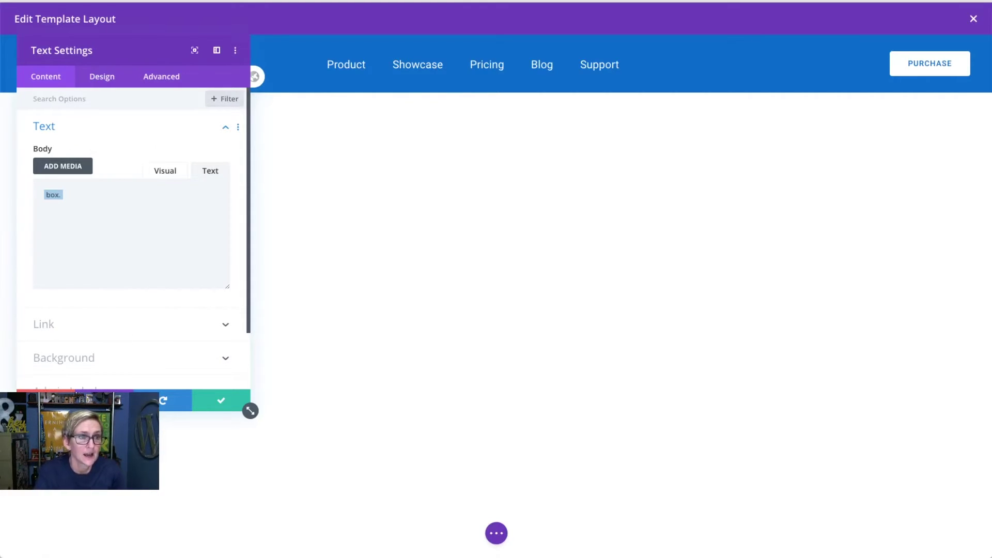
pyautogui.press('Escape')
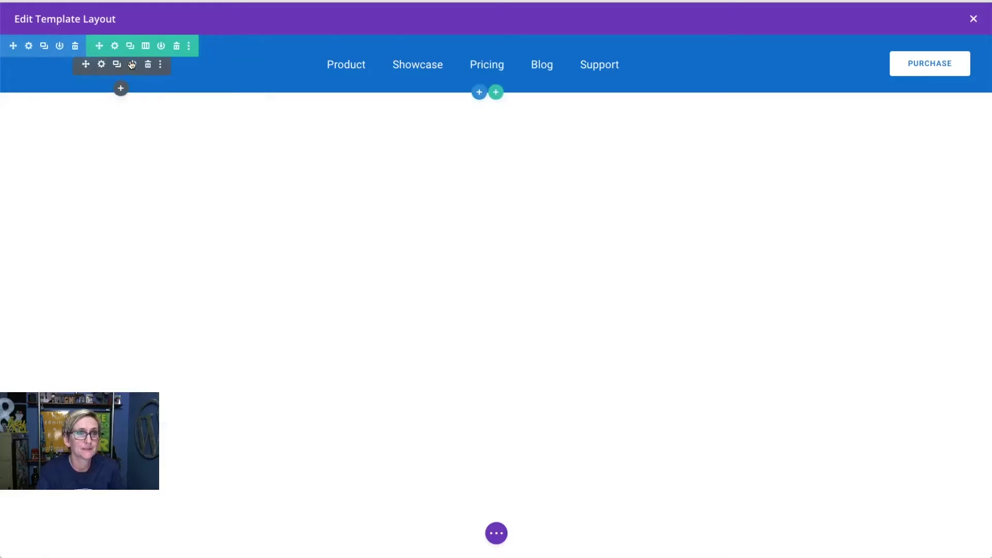
pyautogui.click(148, 65)
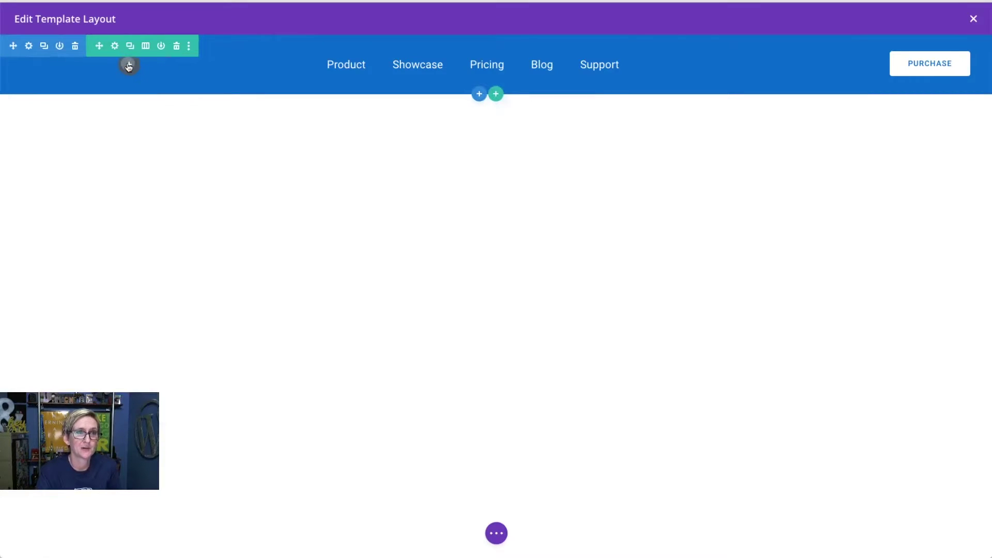
# Add an Image module in the empty column using Ask_Kori_Logo_Web from the Media Library
pyautogui.click(129, 65)
pyautogui.write('image')
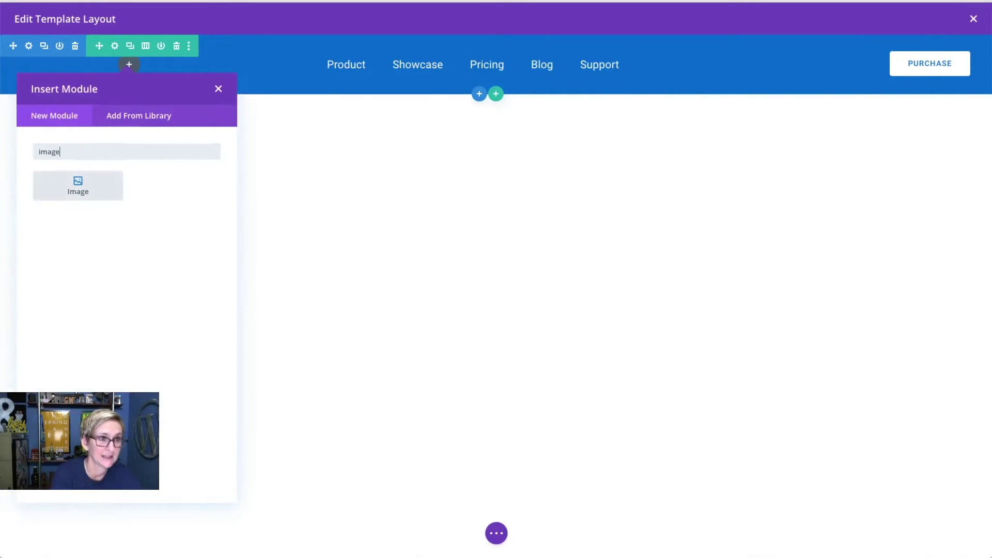
pyautogui.click(88, 185)
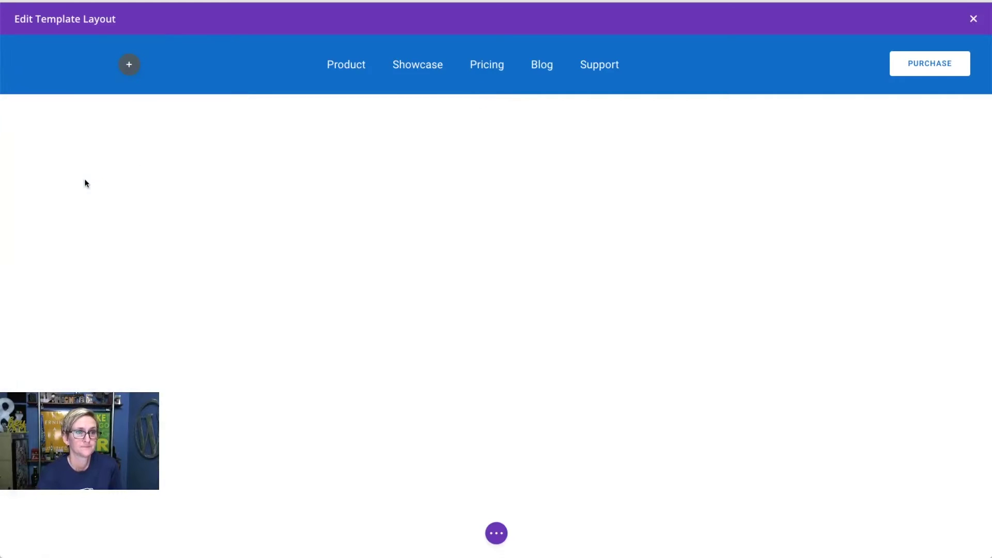
pyautogui.click(126, 216)
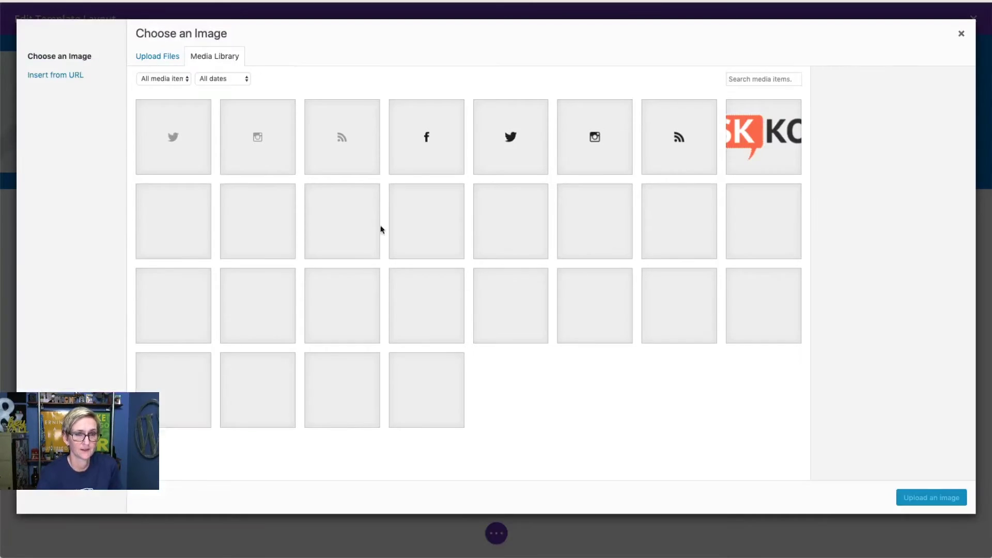
pyautogui.click(748, 153)
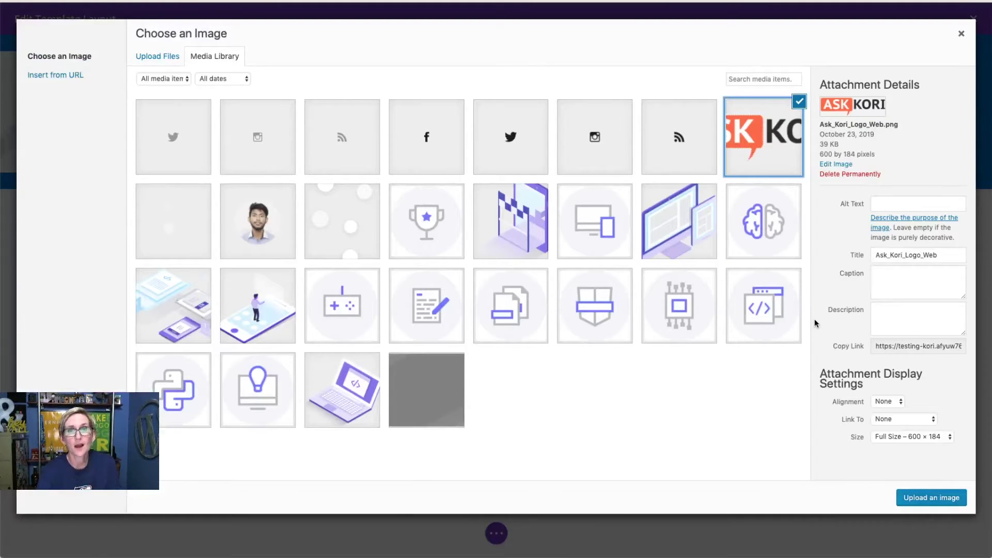
pyautogui.click(927, 498)
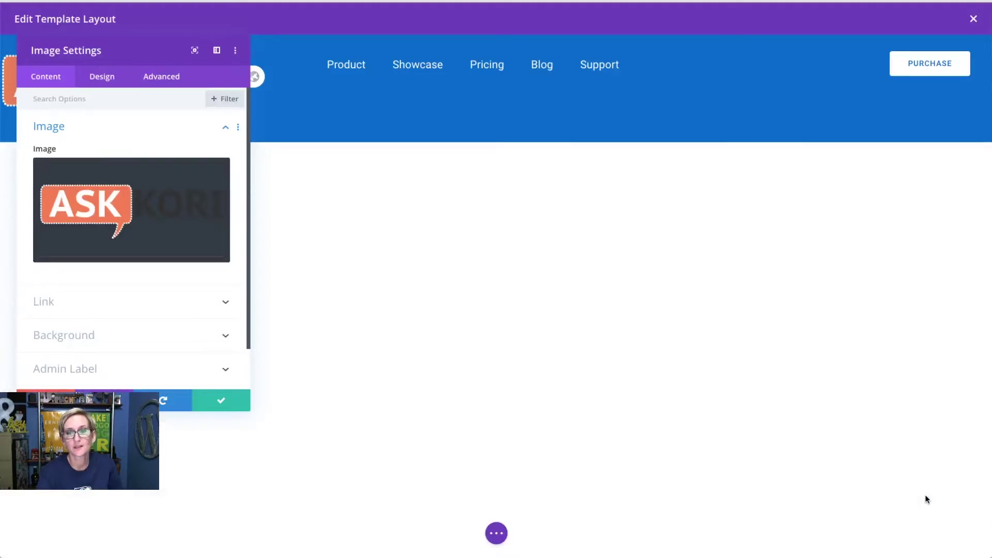
pyautogui.click(223, 402)
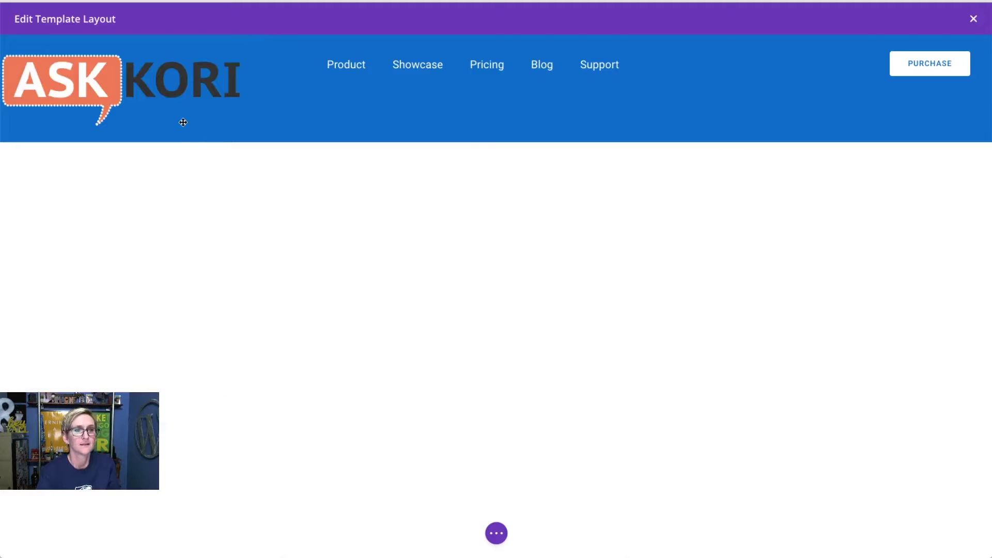
pyautogui.moveTo(184, 95)
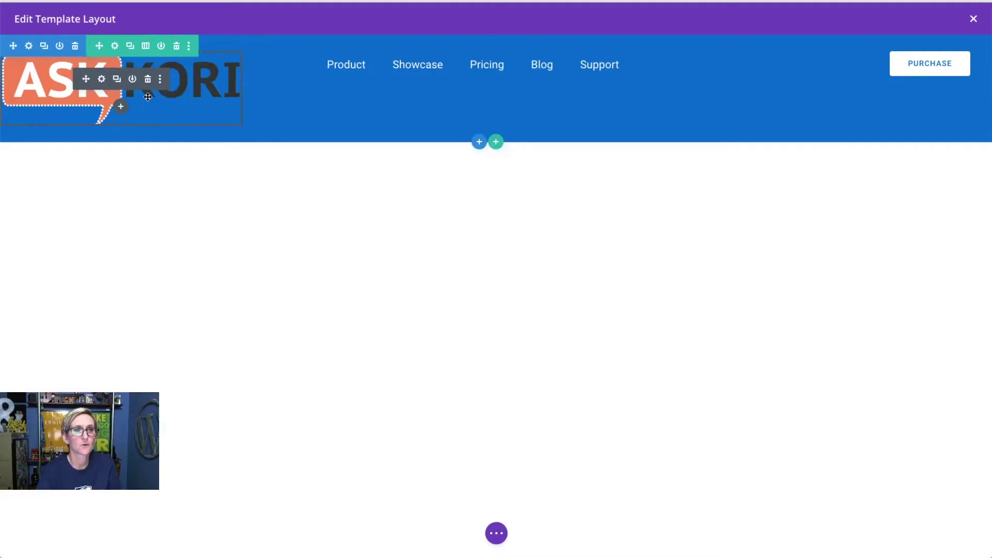
# Set the Ask Kori logo width to 64% with centered module alignment and save
pyautogui.click(101, 78)
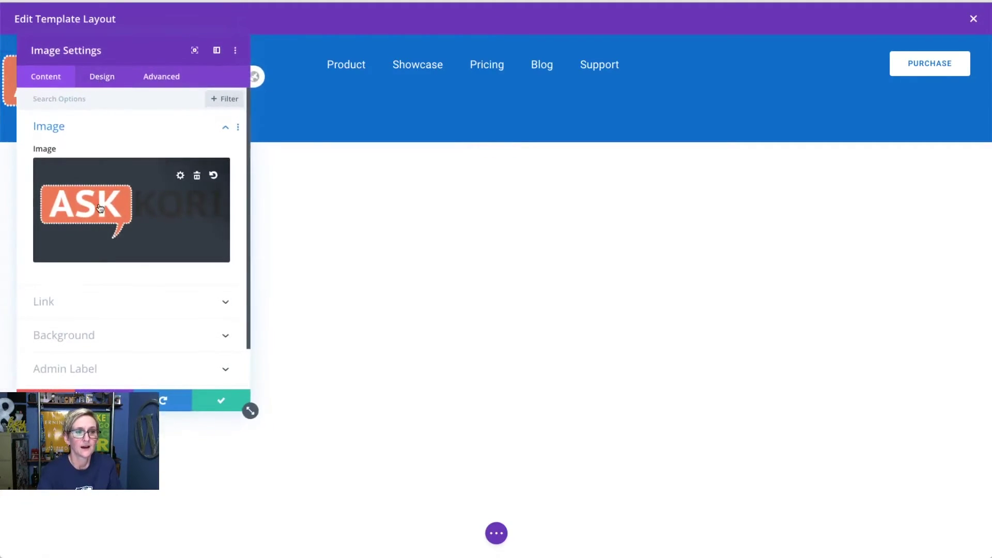
pyautogui.click(104, 80)
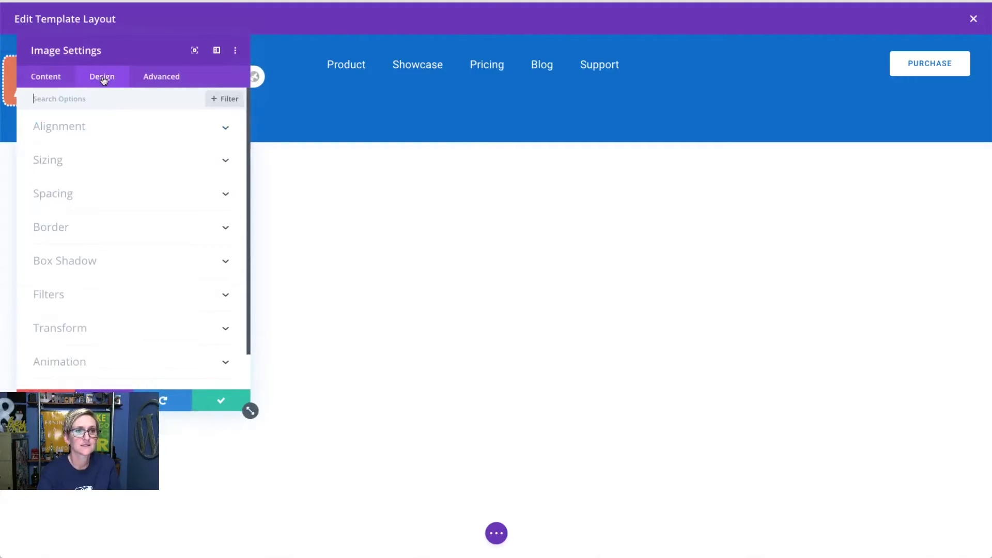
pyautogui.click(92, 168)
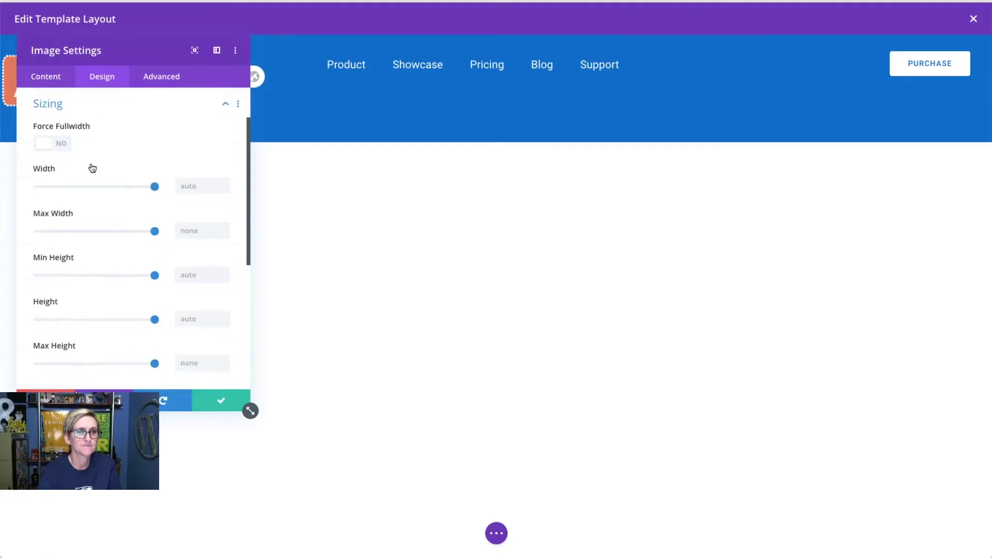
pyautogui.moveTo(153, 187); pyautogui.dragTo(113, 187)
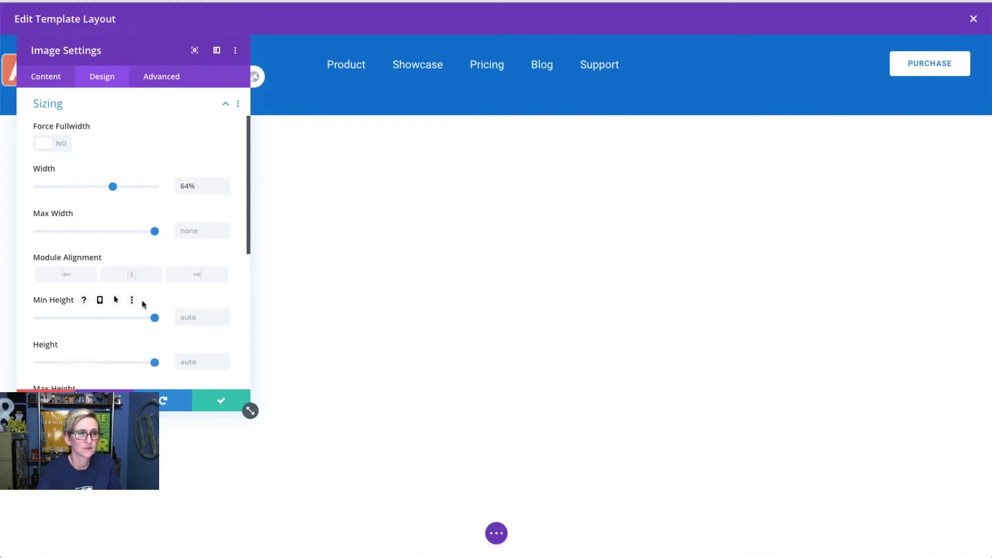
pyautogui.click(132, 275)
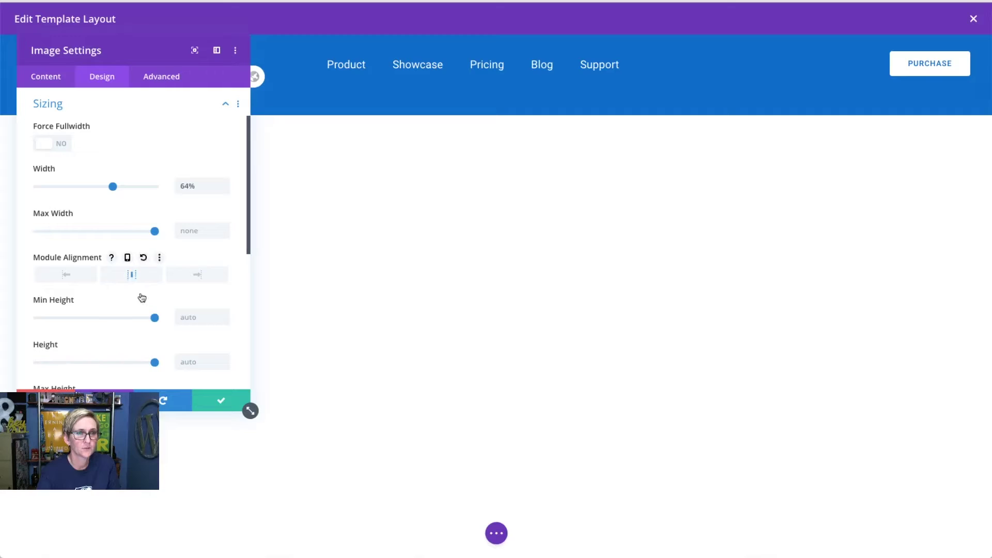
pyautogui.click(213, 401)
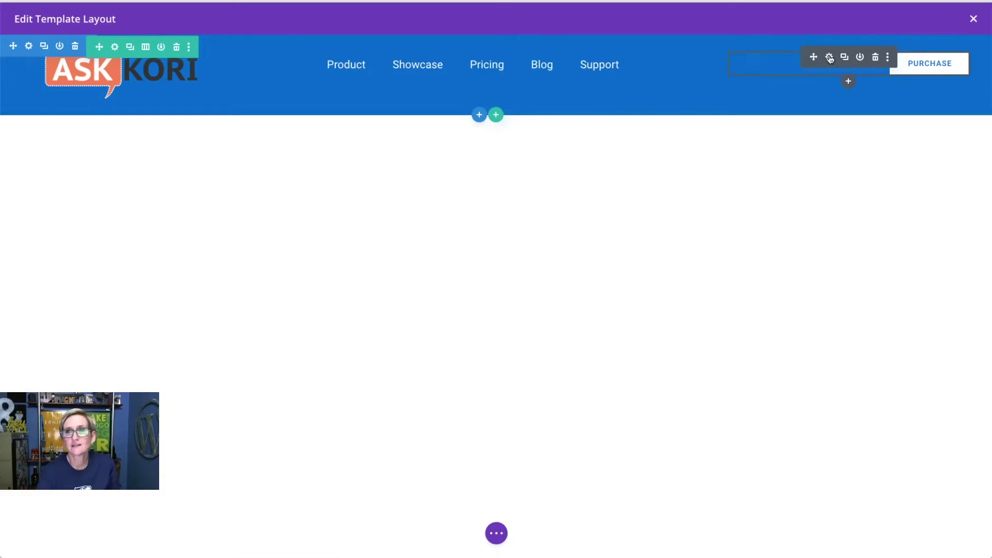
# Replace the button text PURCHASE with 'Contact Us' and save the button module
pyautogui.click(830, 58)
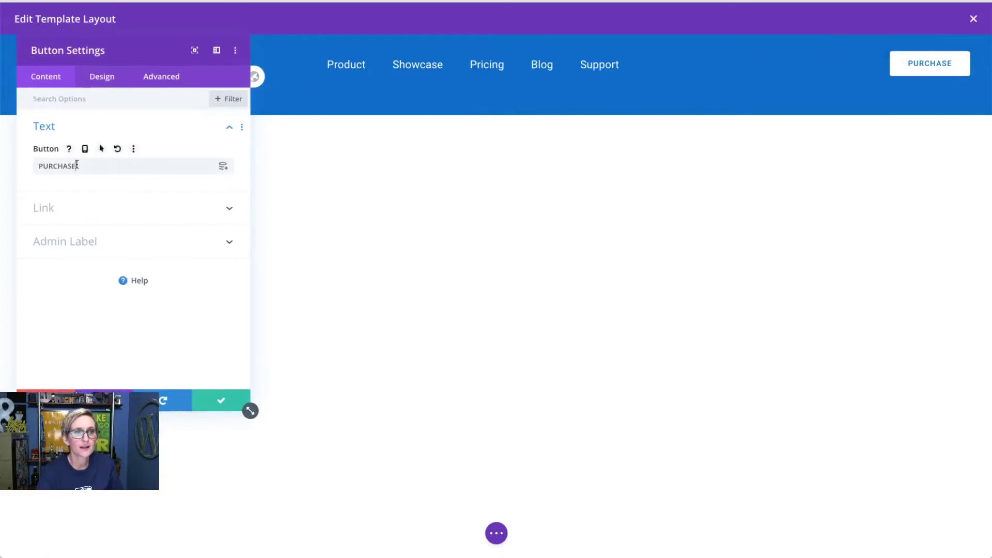
pyautogui.doubleClick(77, 164)
pyautogui.write('Contact')
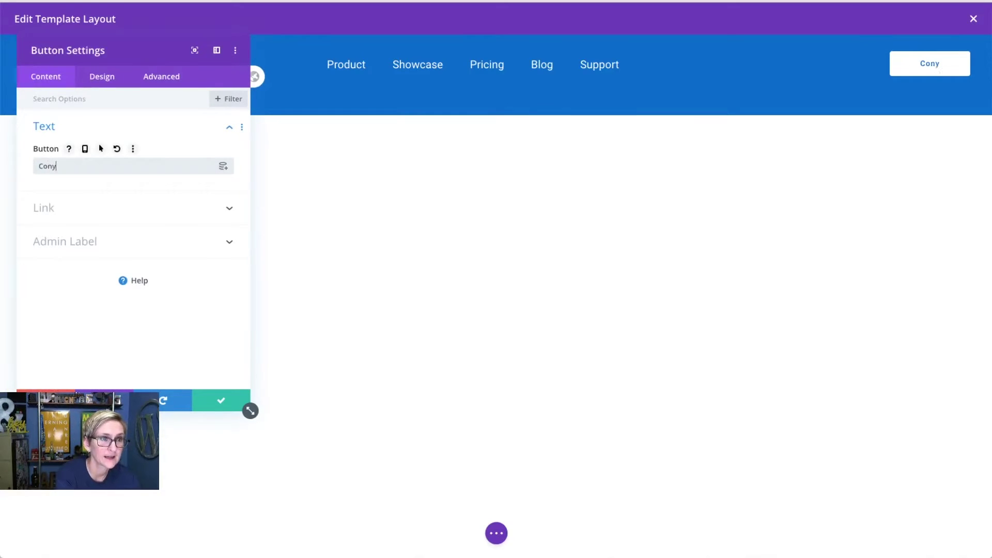
pyautogui.write(' Us')
pyautogui.click(60, 207)
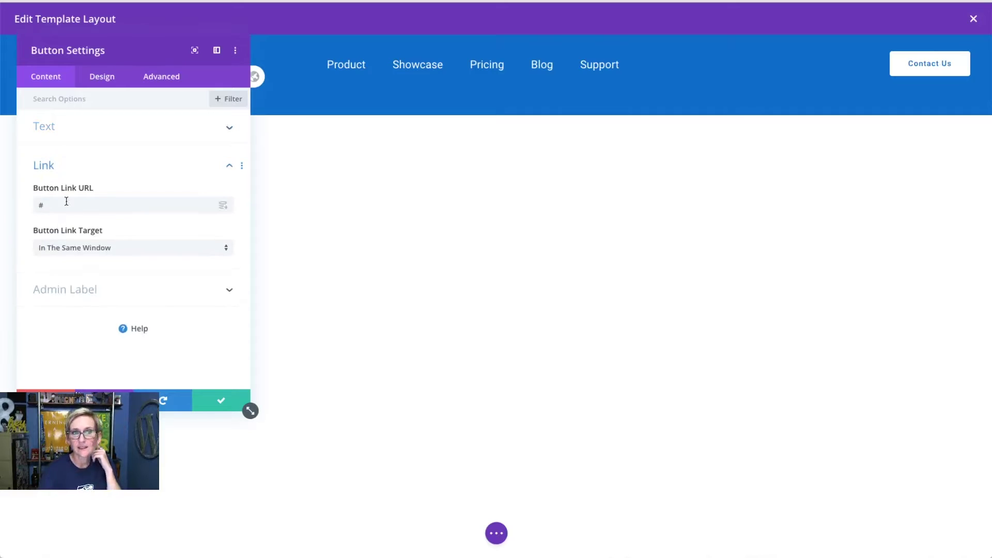
pyautogui.click(218, 402)
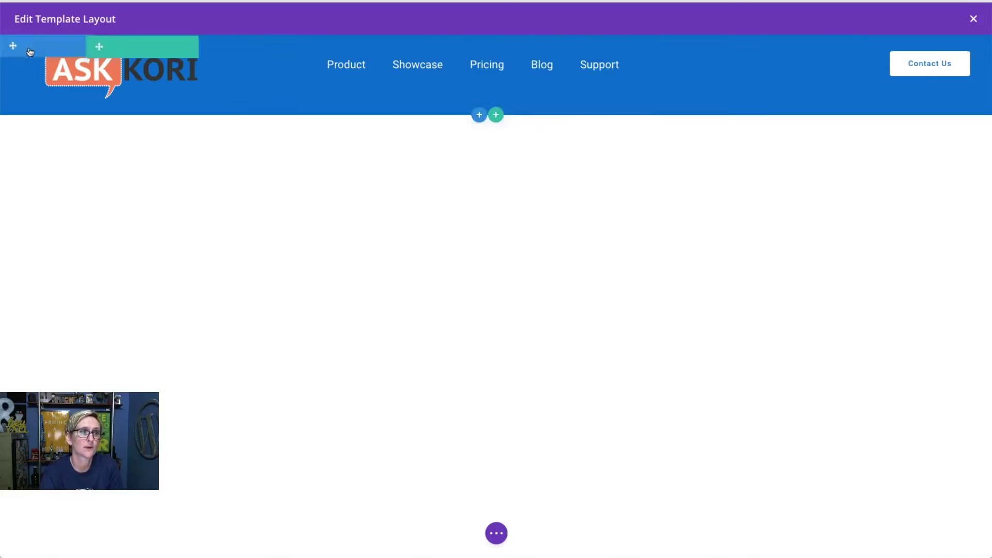
# Set the header section's background colour to light grey #afafaf and save
pyautogui.click(27, 45)
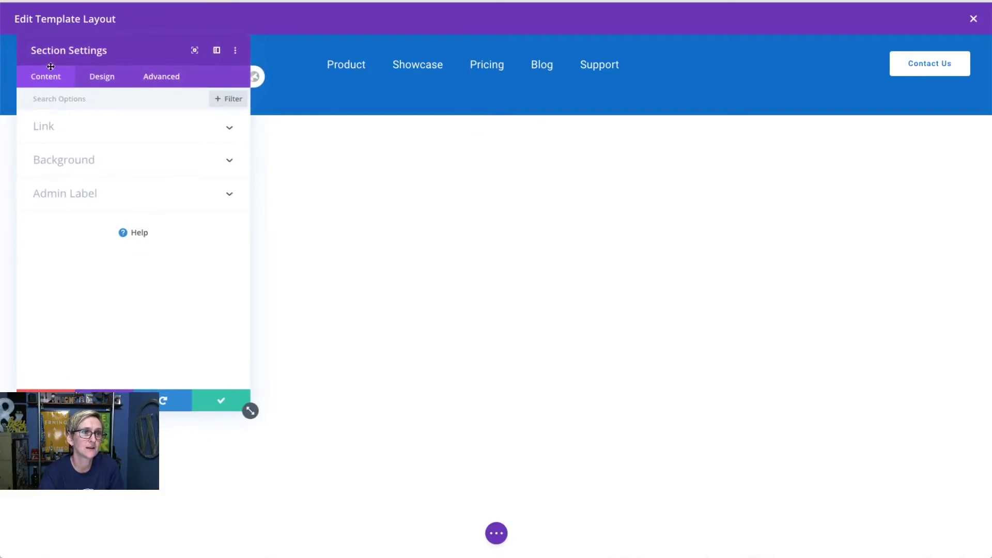
pyautogui.click(88, 168)
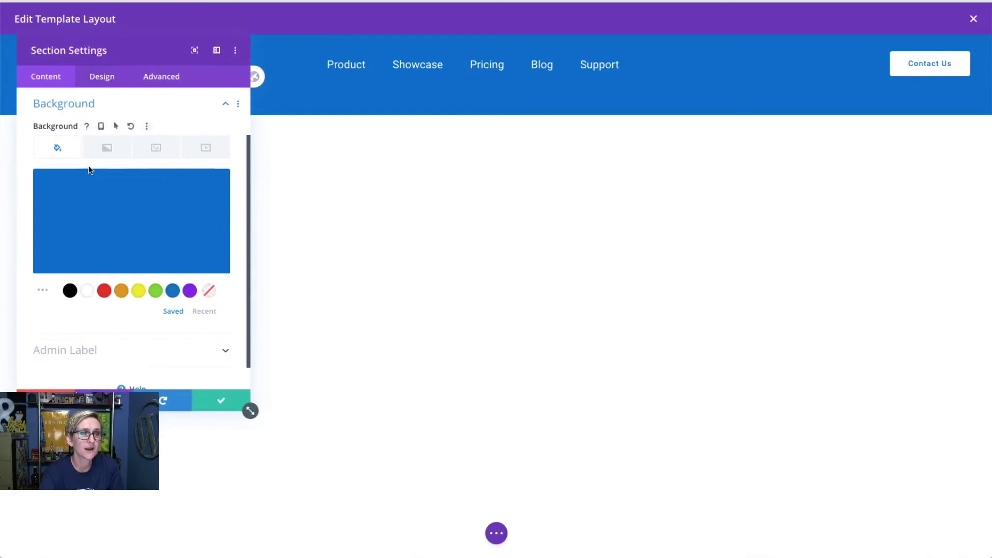
pyautogui.click(95, 227)
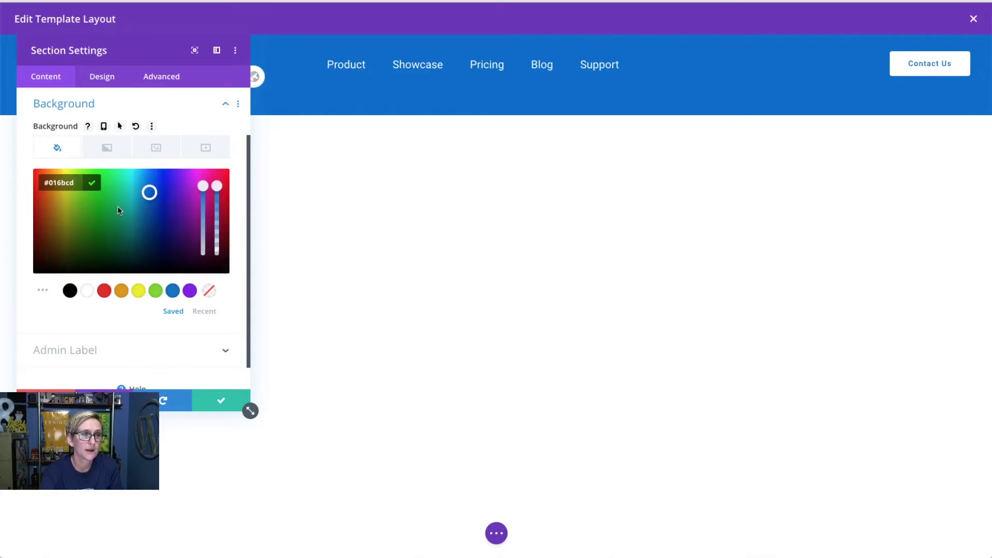
pyautogui.click(70, 291)
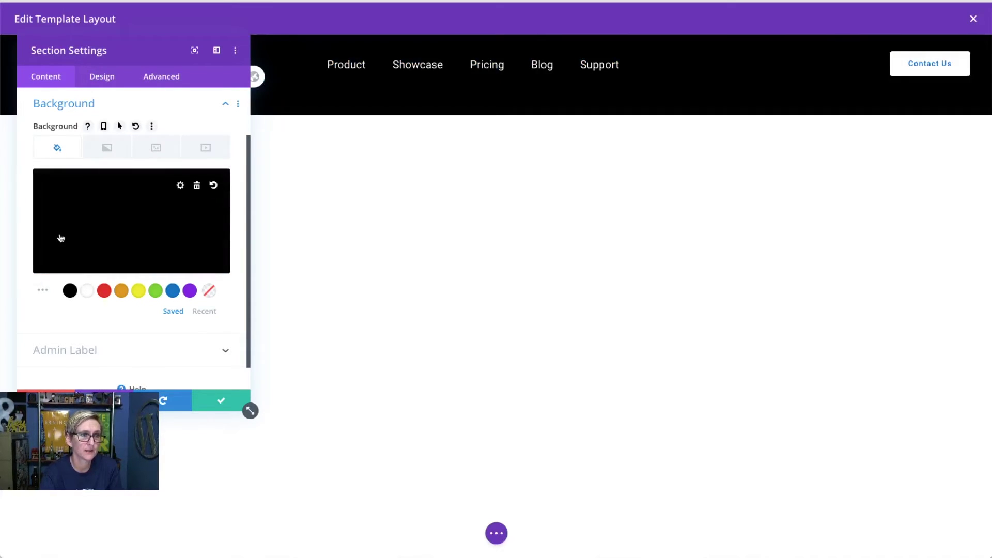
pyautogui.click(61, 235)
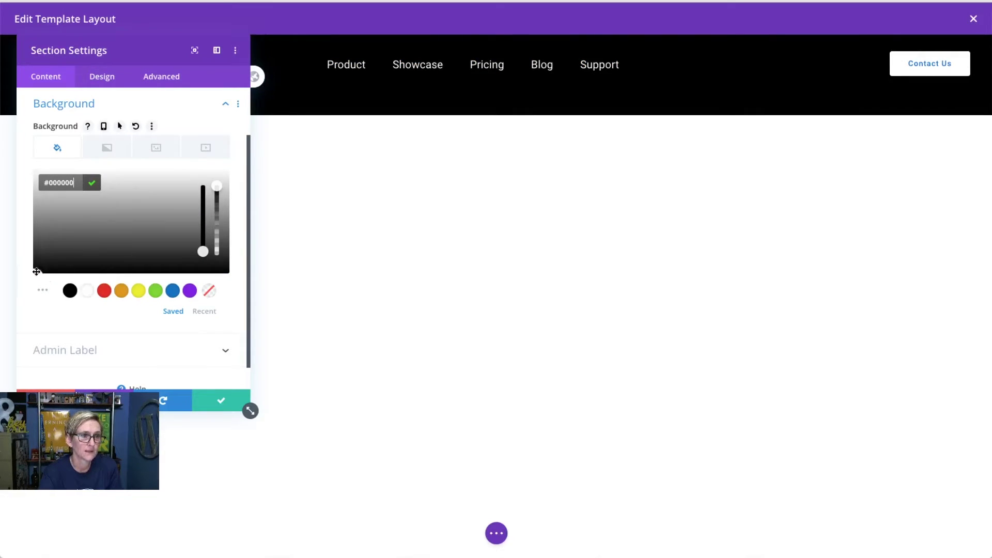
pyautogui.moveTo(36, 267); pyautogui.dragTo(39, 210)
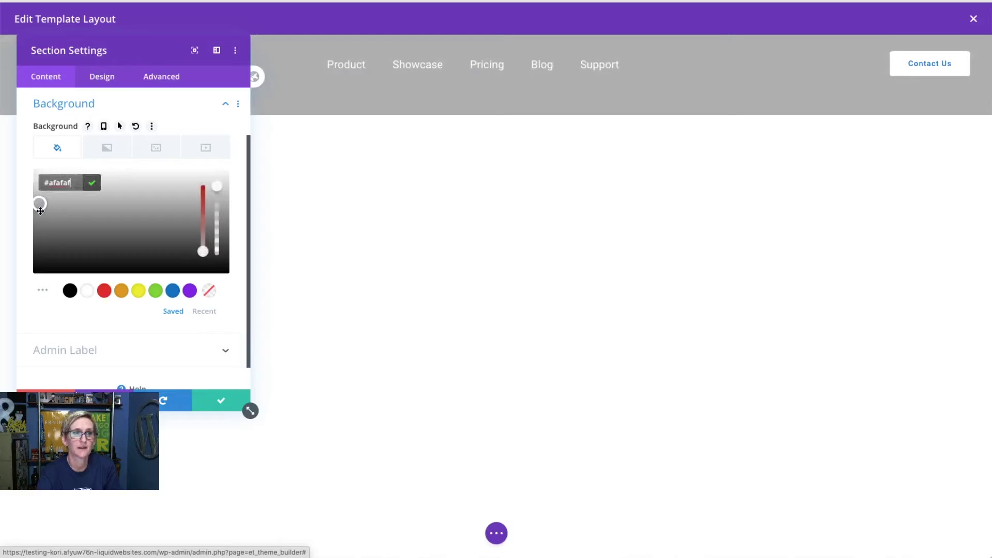
pyautogui.click(221, 401)
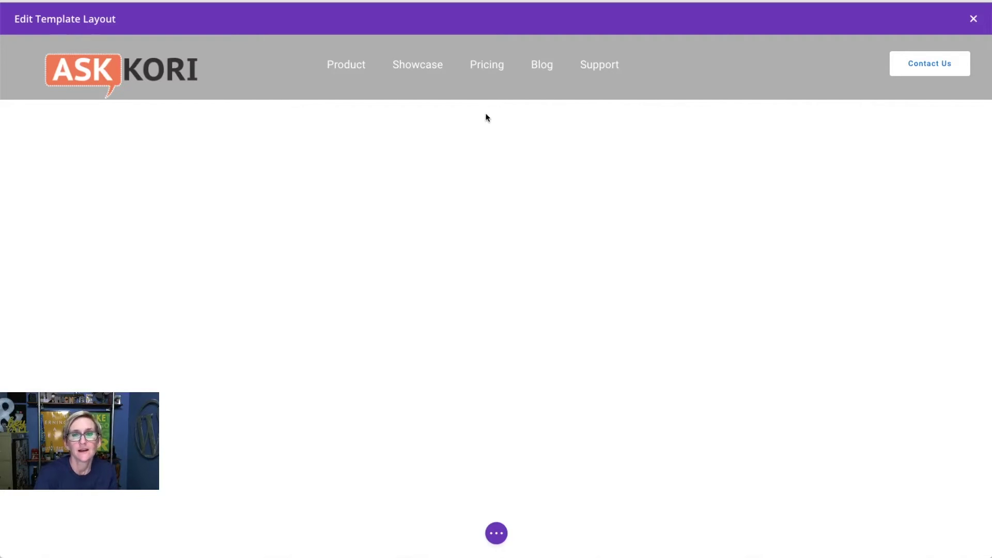
# Insert a Social Media Follow module beside the Contact Us button
pyautogui.moveTo(891, 59)
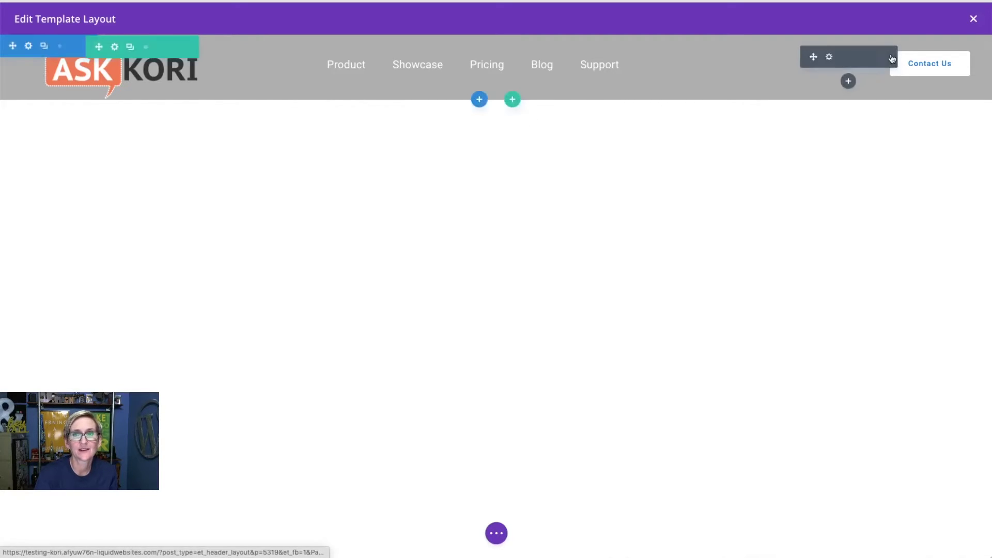
pyautogui.click(848, 81)
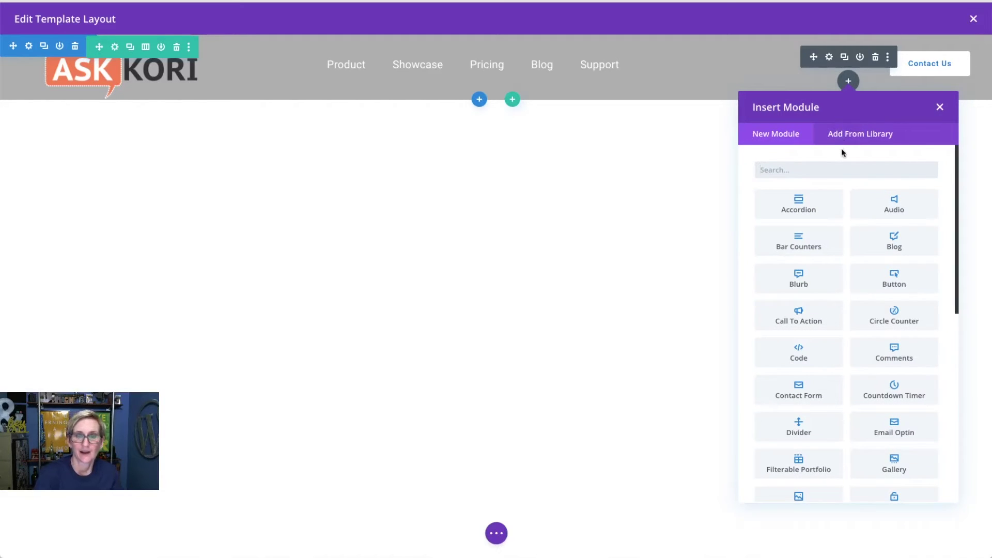
pyautogui.write('soci')
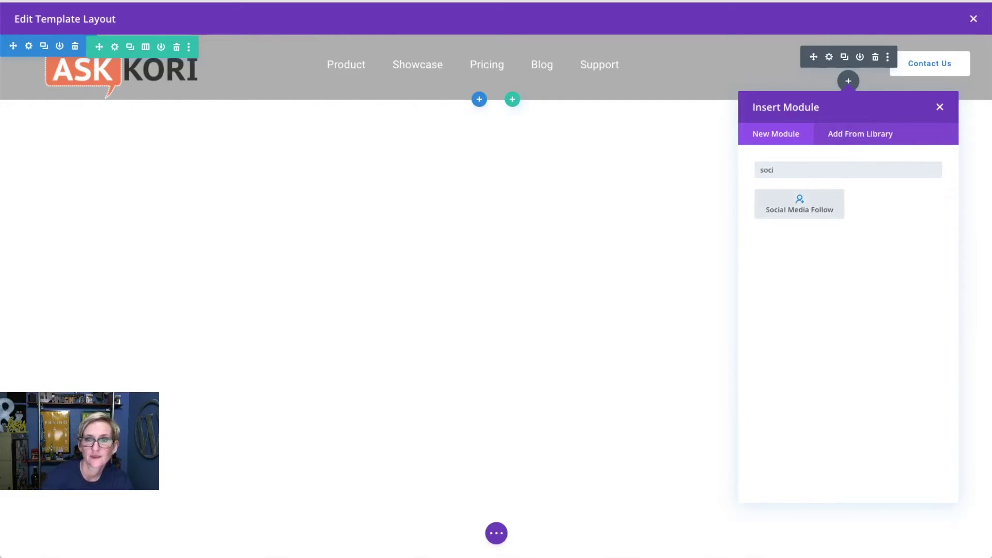
pyautogui.click(833, 209)
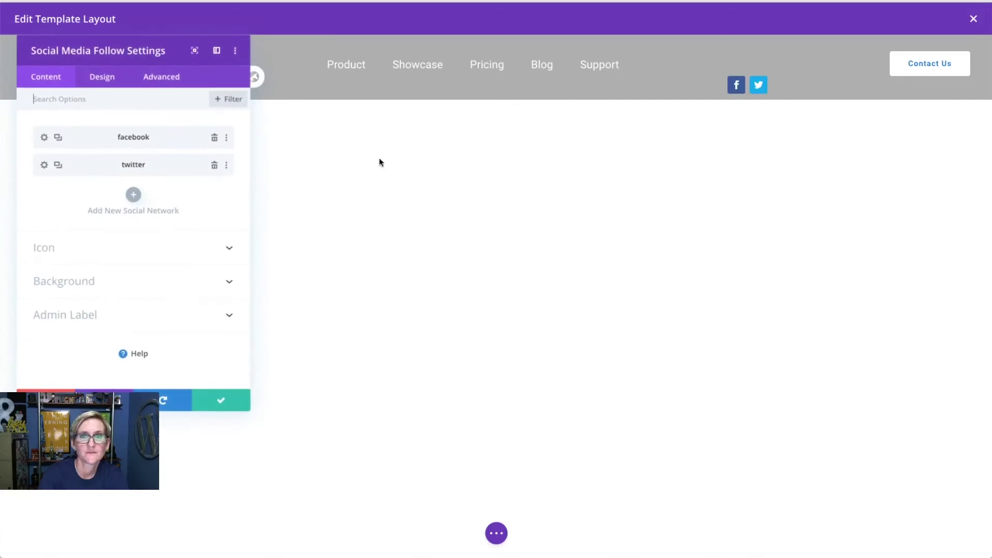
# Add Instagram and YouTube as the third and fourth social networks in the follow group
pyautogui.click(133, 195)
pyautogui.click(120, 169)
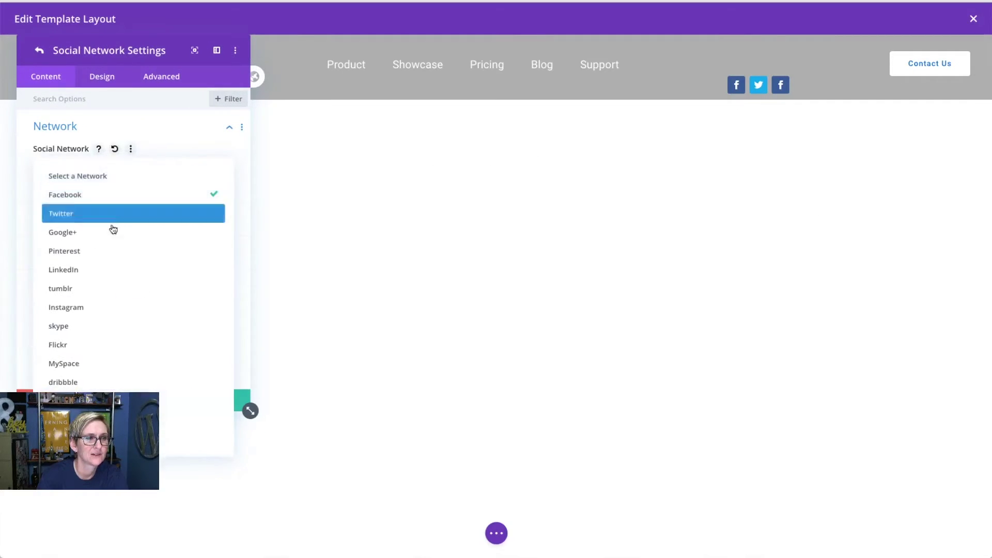
pyautogui.click(110, 308)
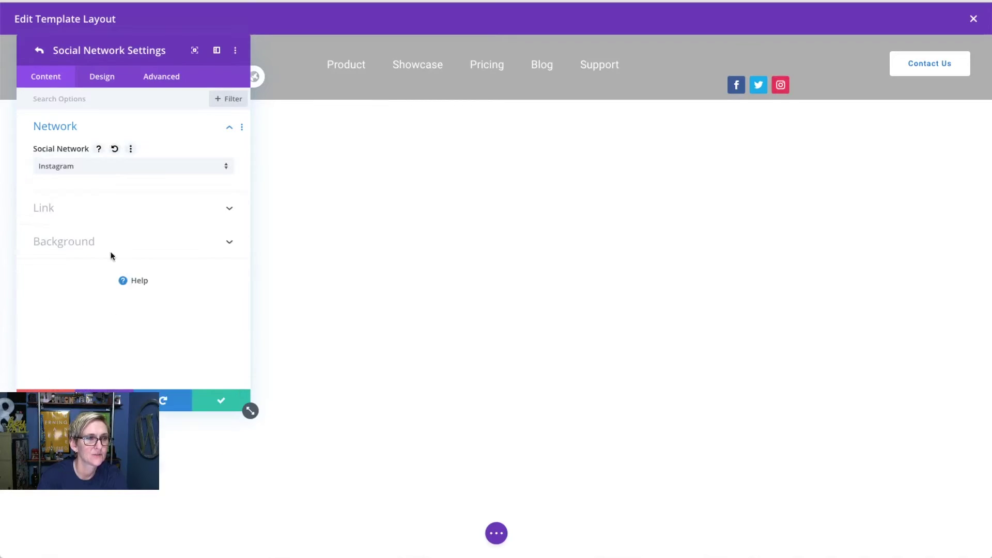
pyautogui.click(130, 210)
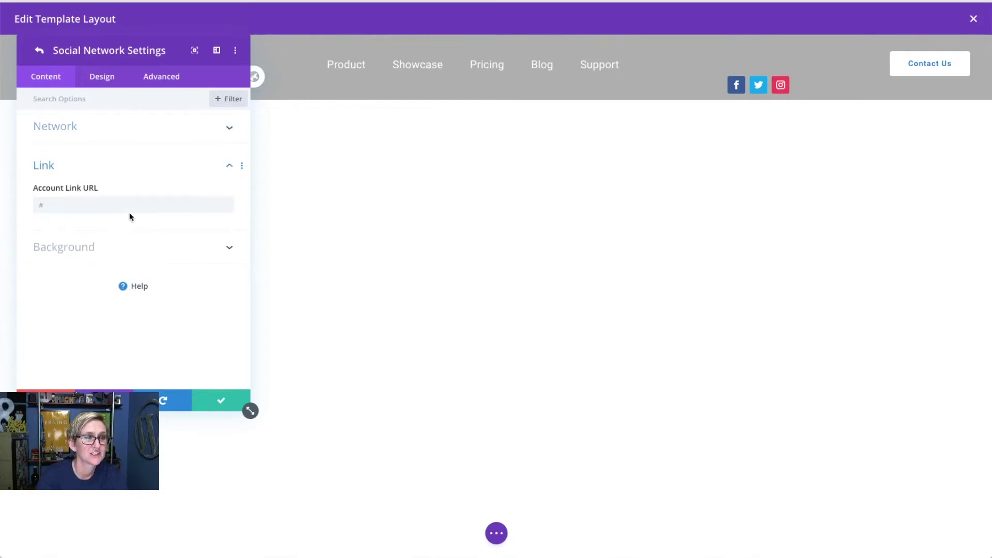
pyautogui.click(127, 208)
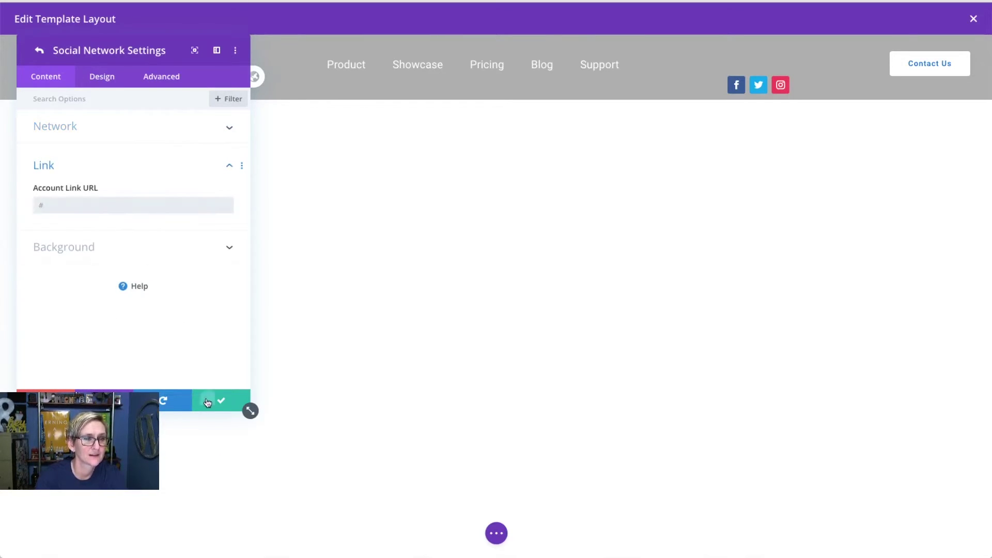
pyautogui.click(207, 402)
pyautogui.click(133, 221)
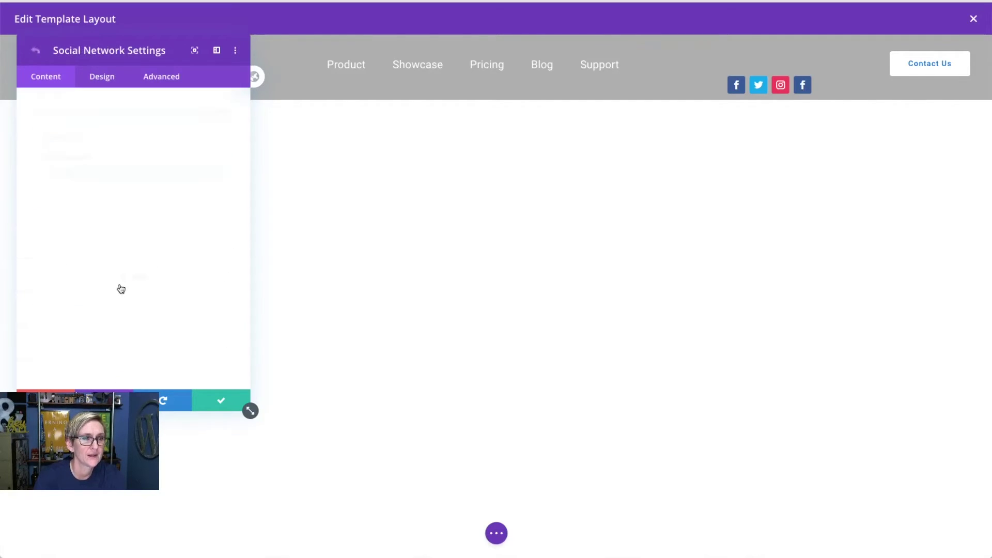
pyautogui.click(112, 168)
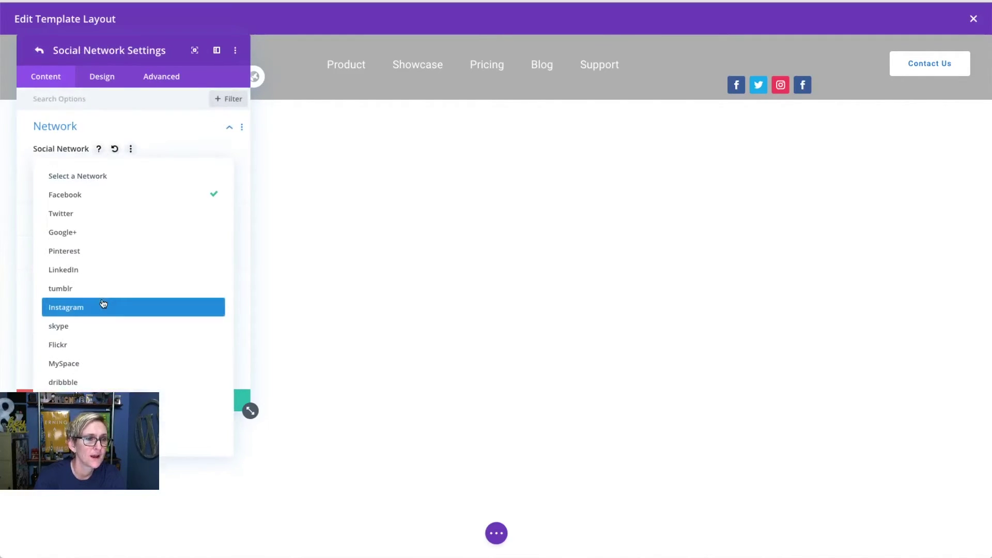
pyautogui.click(100, 401)
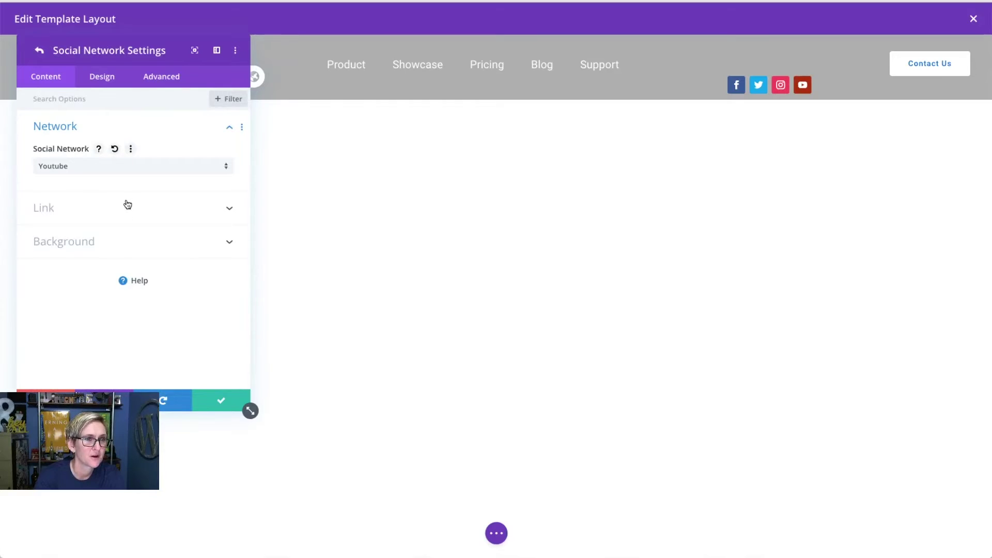
pyautogui.click(205, 401)
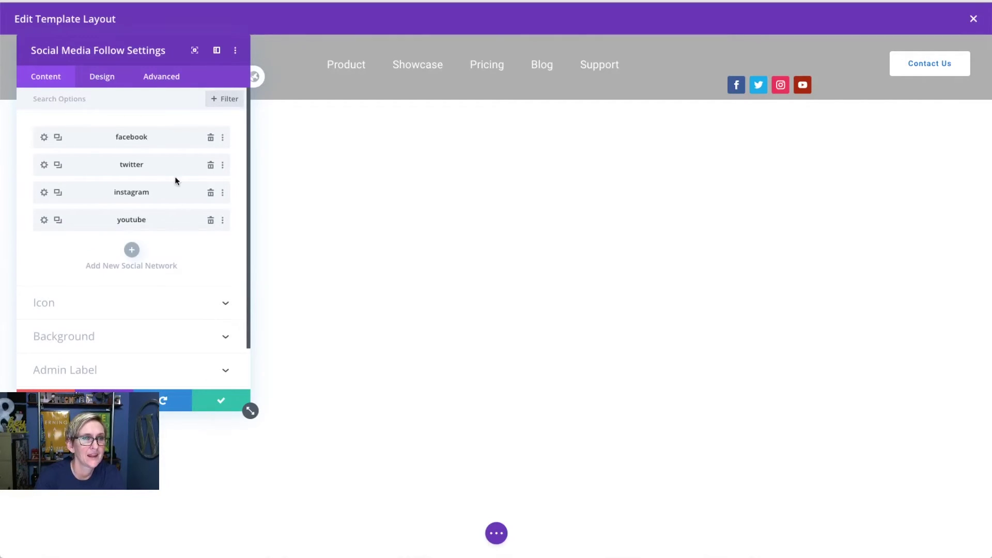
# Right-align the social follow icons in their design settings
pyautogui.click(108, 83)
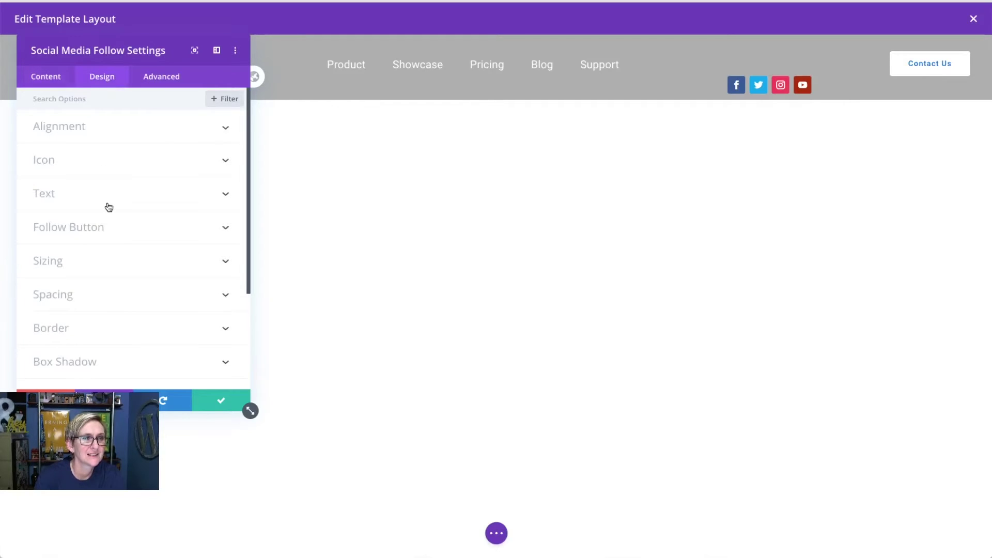
pyautogui.click(145, 129)
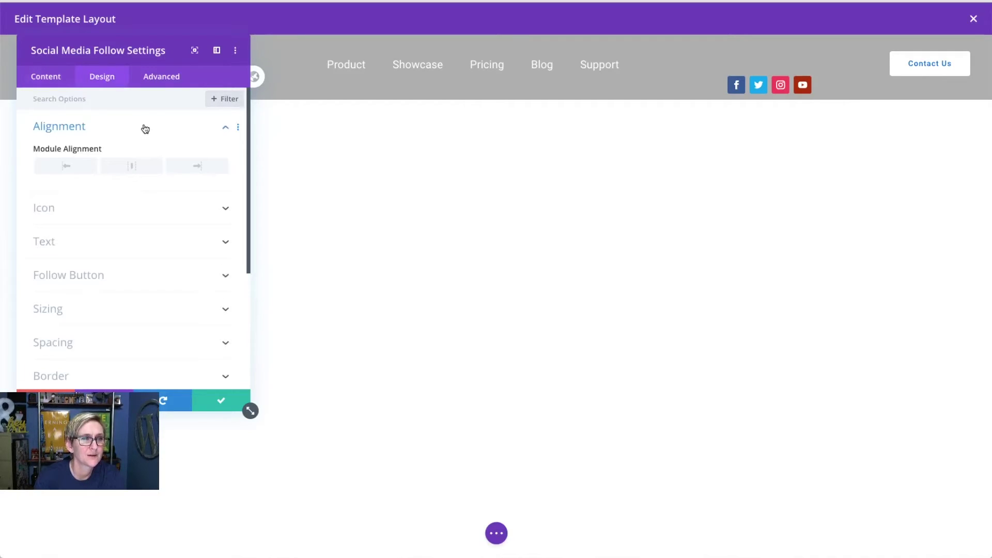
pyautogui.click(196, 173)
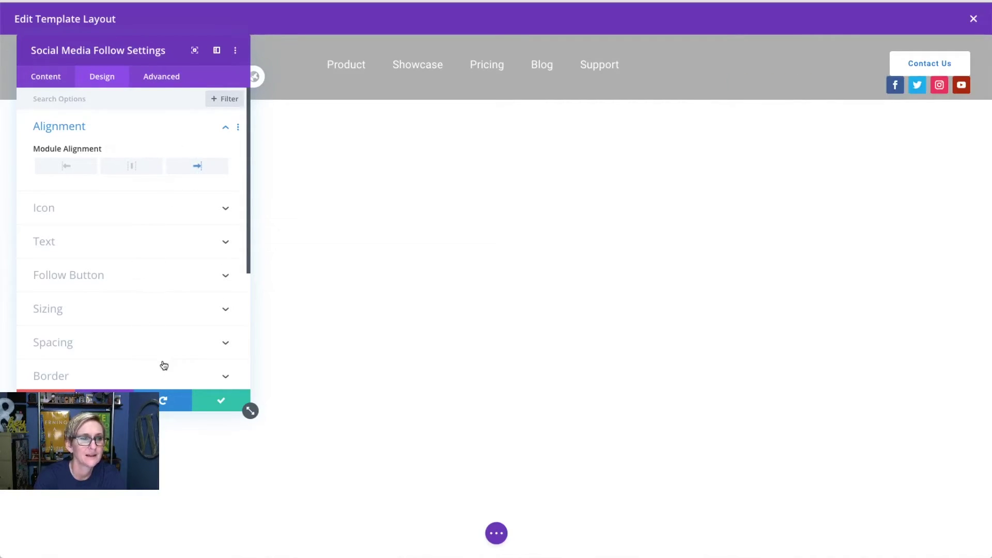
# Clear the 20px top padding, set 20px bottom padding, and save the module settings
pyautogui.click(109, 339)
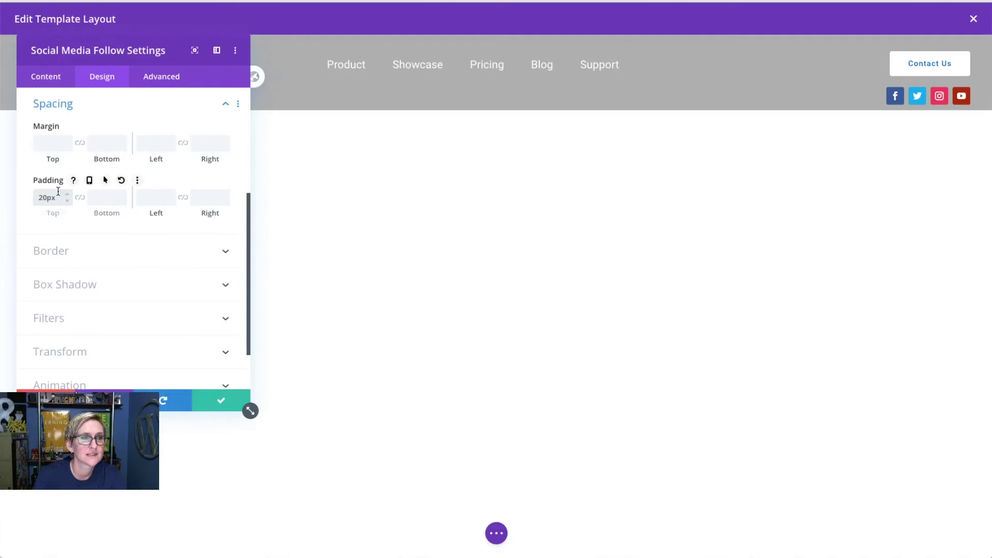
pyautogui.moveTo(58, 197); pyautogui.dragTo(19, 197)
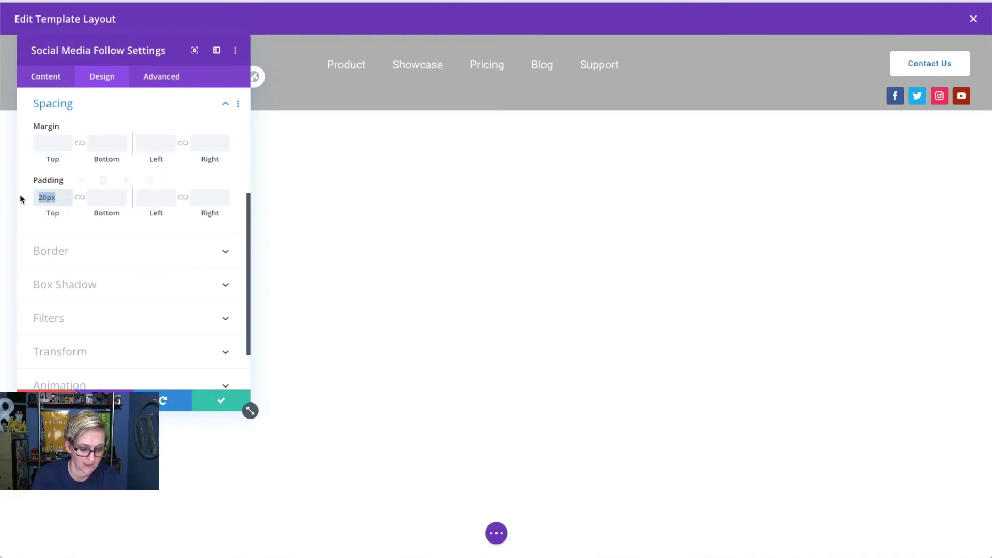
pyautogui.press('BackSpace')
pyautogui.click(106, 200)
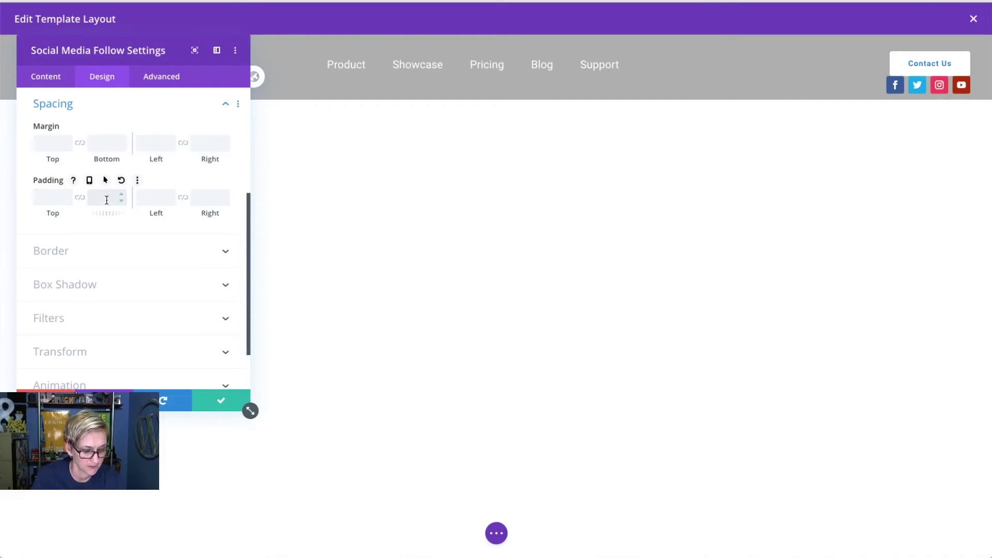
pyautogui.write('20')
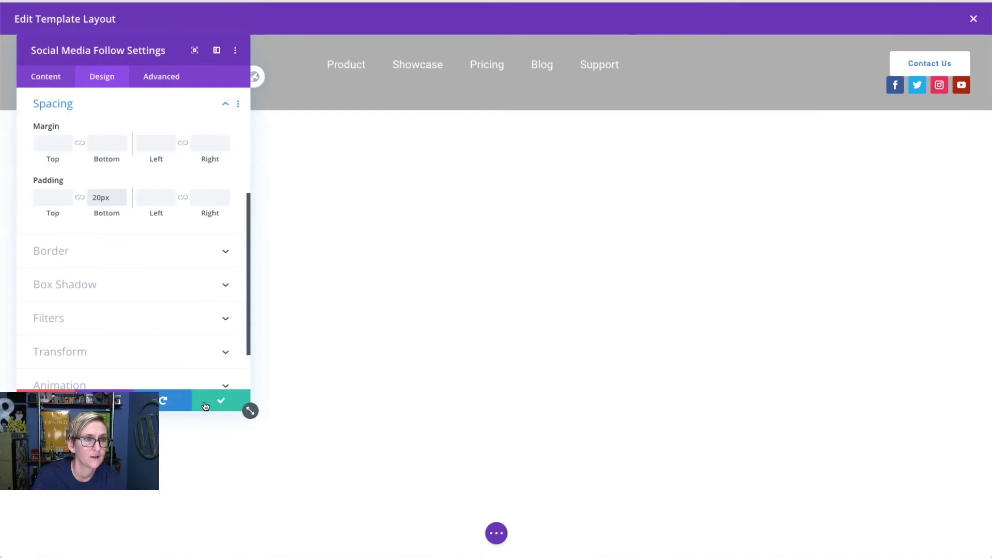
pyautogui.click(220, 401)
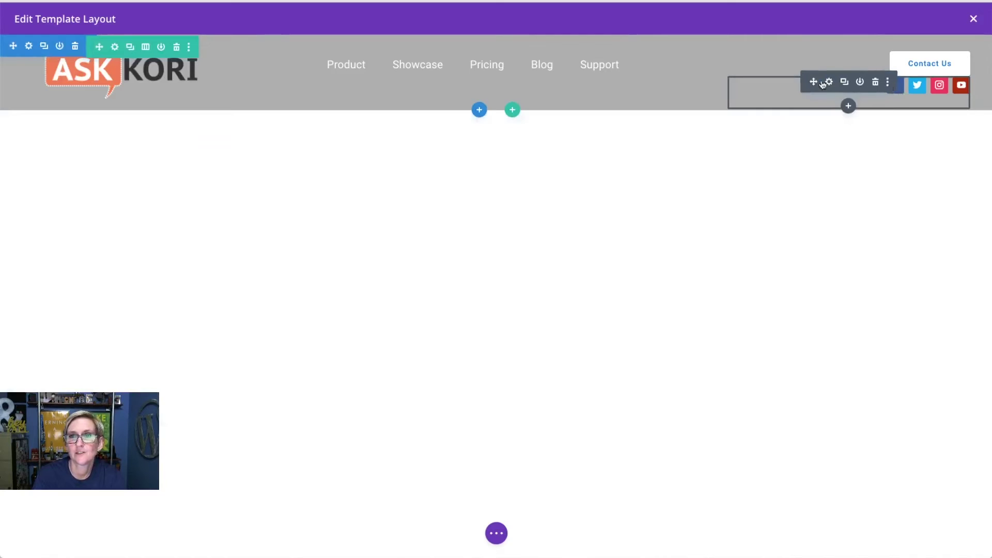
# Drag the social icons above Contact Us and stretch the grey header section to about 167px tall
pyautogui.moveTo(816, 64); pyautogui.dragTo(817, 42)
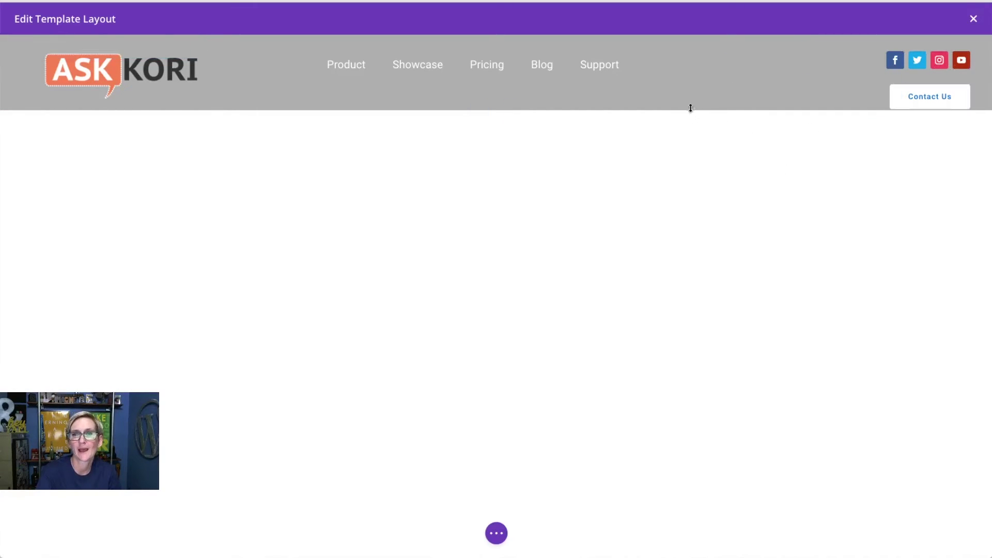
pyautogui.moveTo(690, 116); pyautogui.dragTo(690, 127)
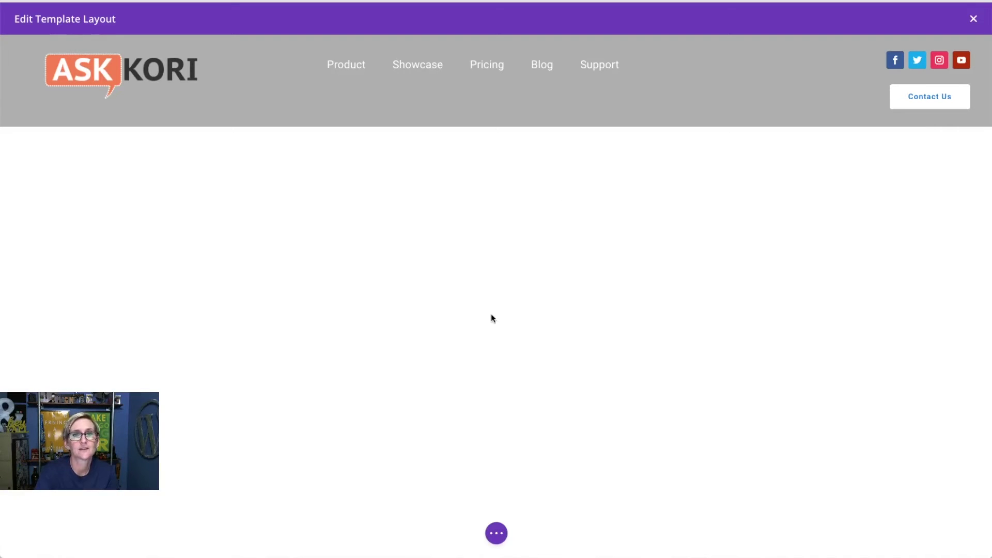
# Close the header layout editor and save all Theme Builder changes with the Global Header assigned
pyautogui.click(495, 537)
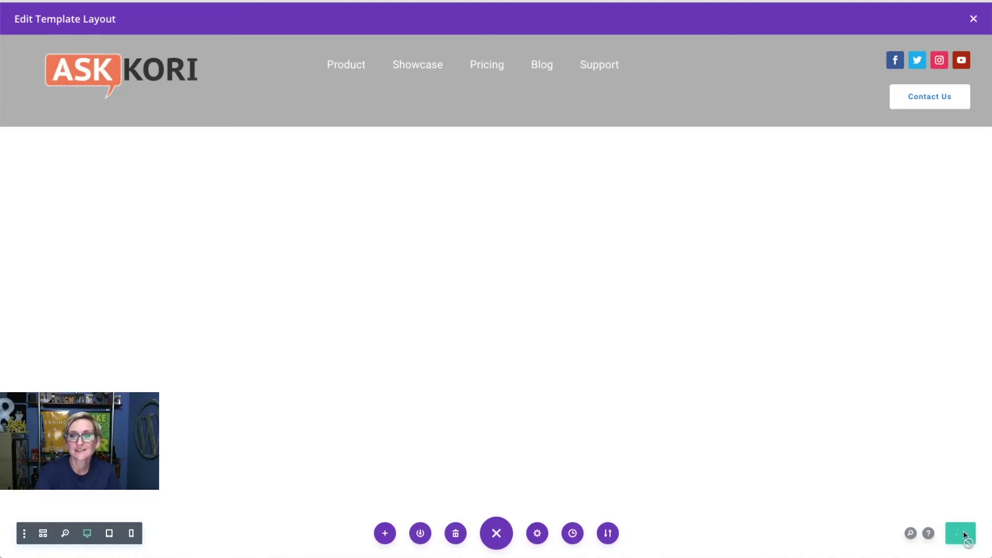
pyautogui.click(975, 19)
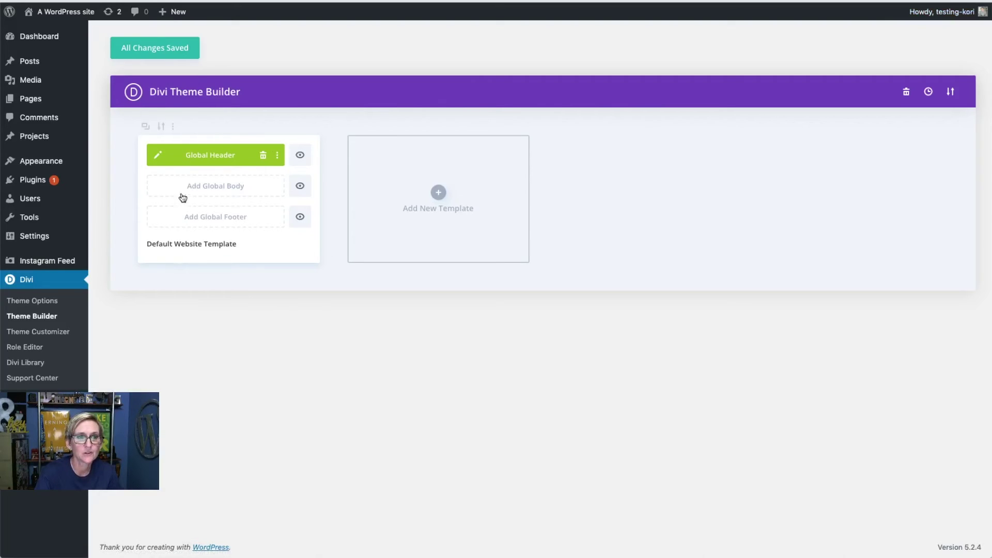
pyautogui.click(146, 49)
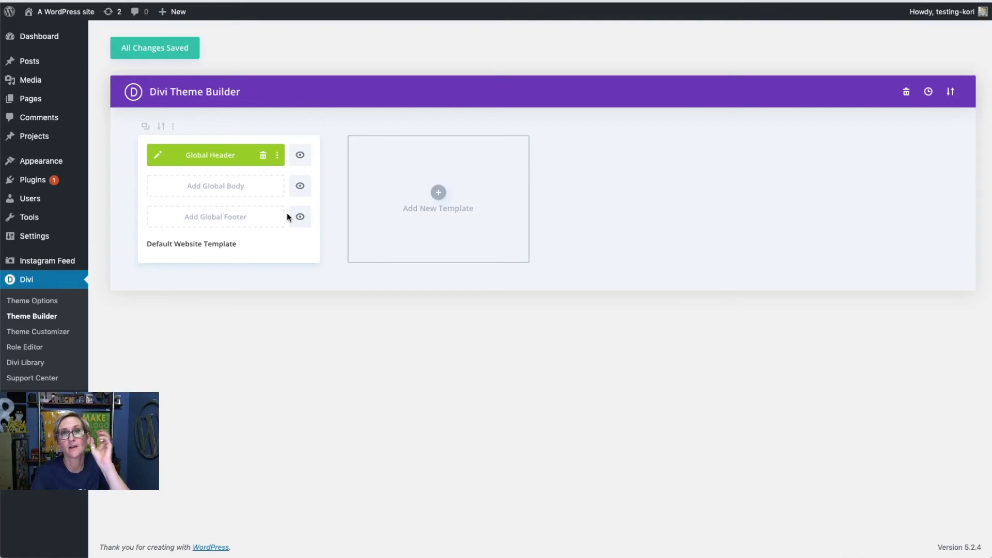
pyautogui.click(439, 201)
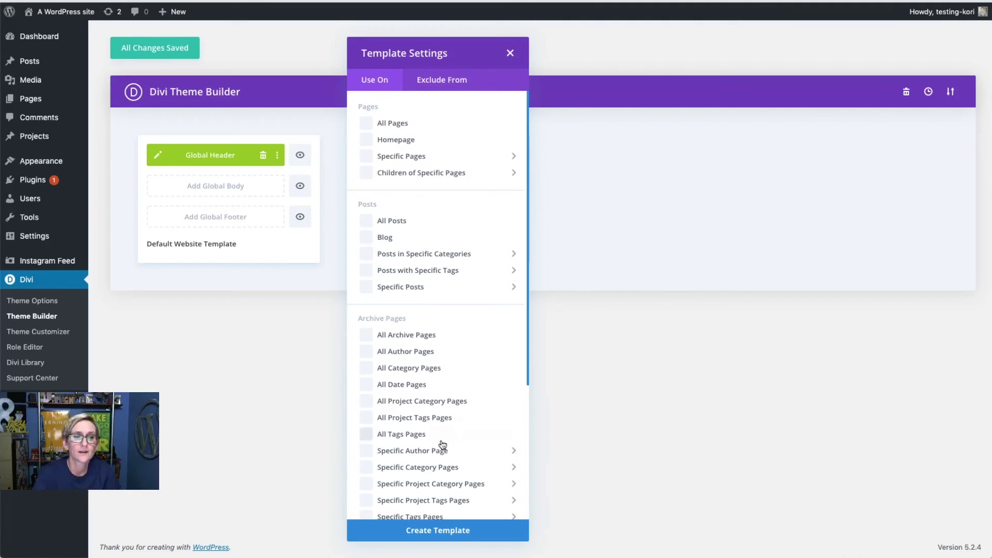
pyautogui.click(572, 143)
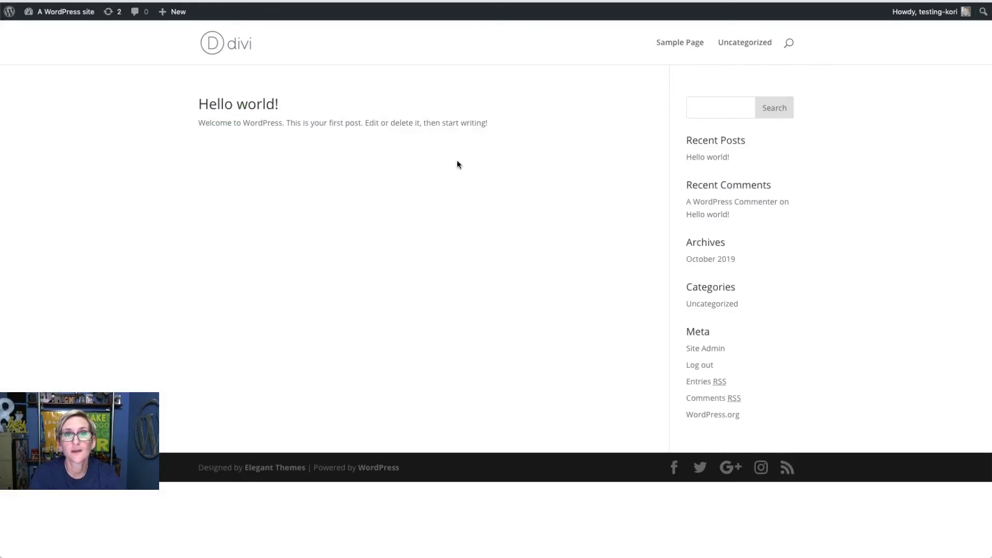
# Reload the front-end page to show the new grey Ask Kori header live
pyautogui.press('super+r')
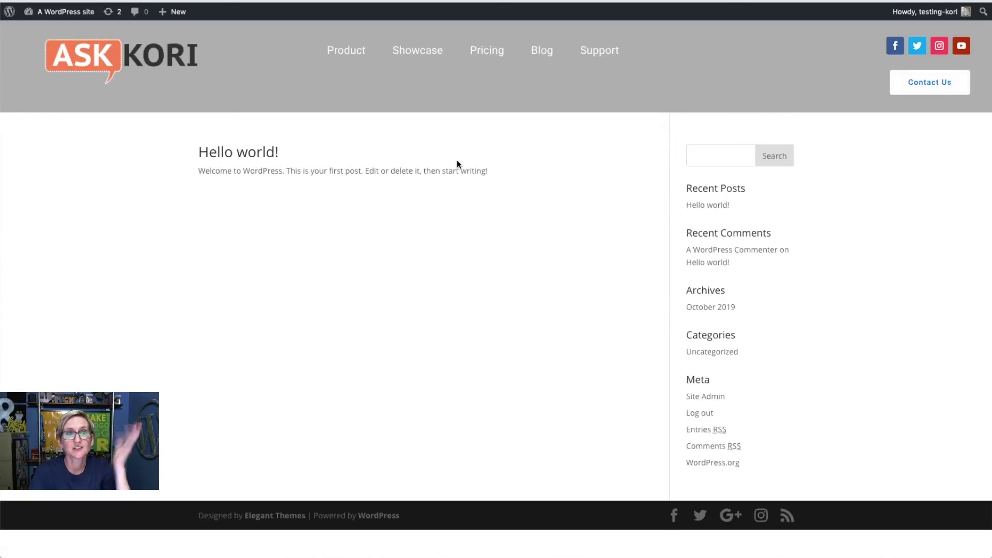